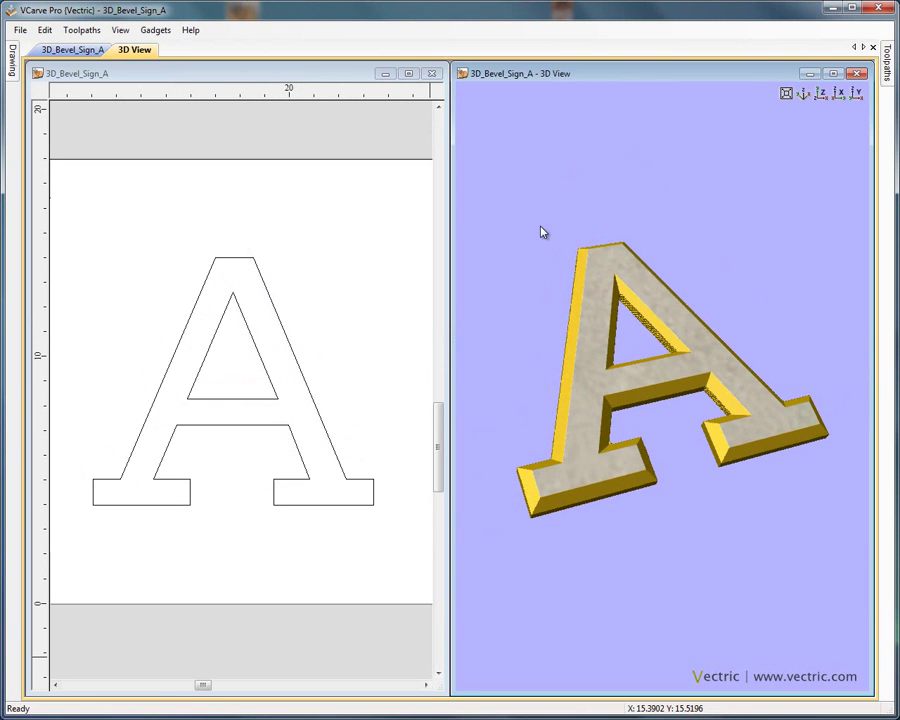
# - Close the current job and open the recent file 3D_Bevel_Sign_tm.crv
pyautogui.click(20, 30)
pyautogui.click(42, 76)
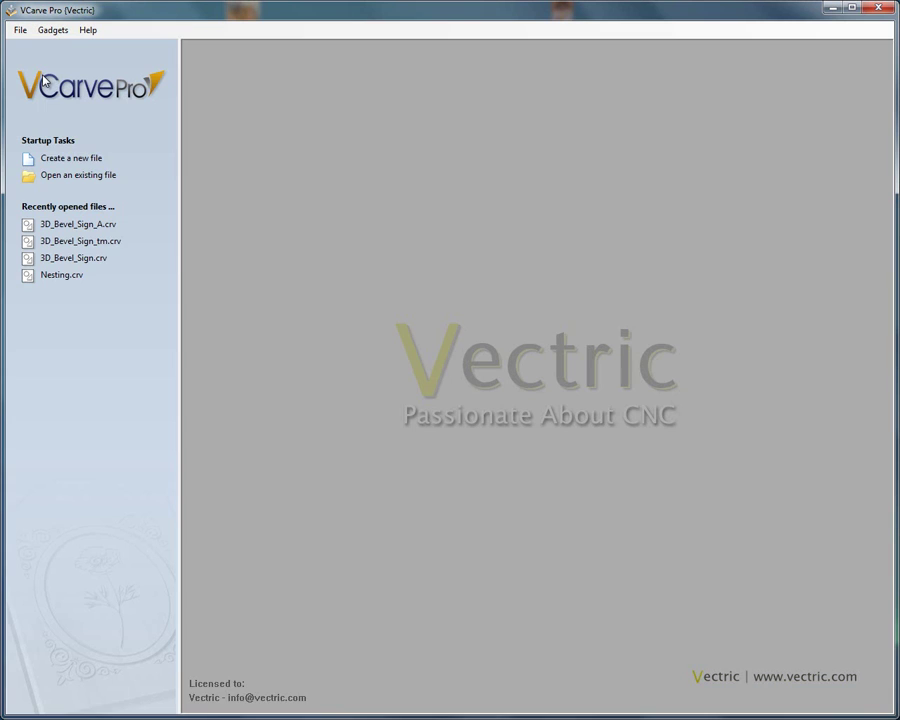
pyautogui.click(106, 246)
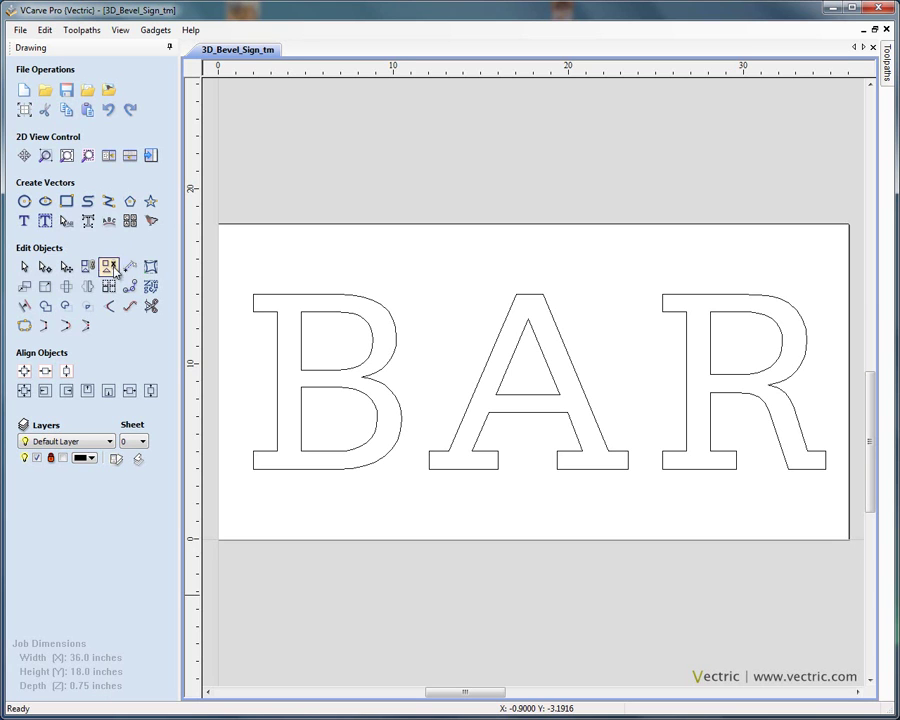
# - Select all the BAR letter vectors and confirm the material setup with a 0.75 inch thickness
pyautogui.click(150, 158)
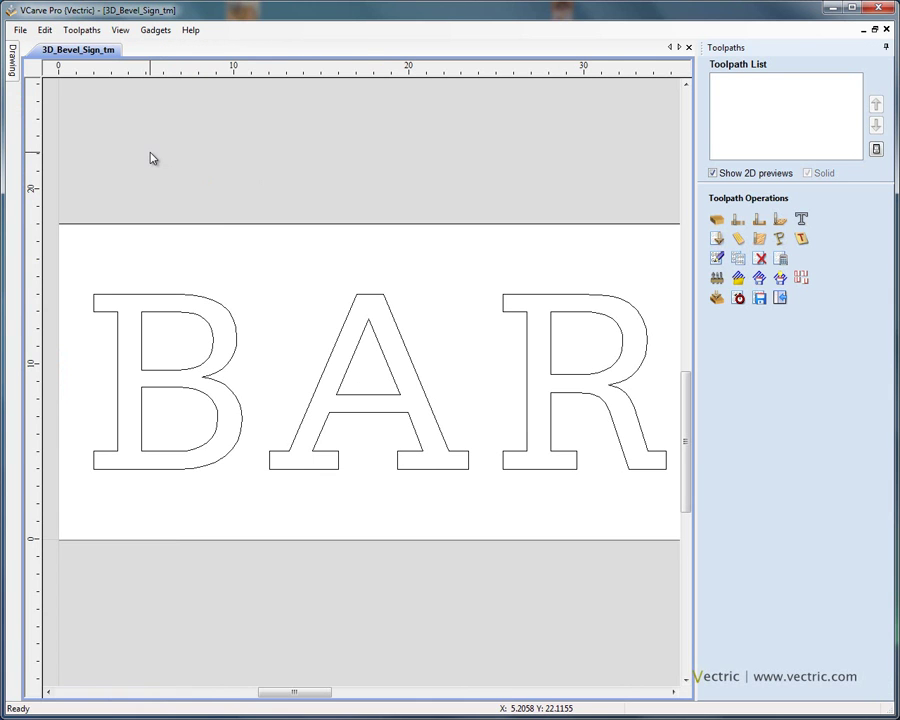
pyautogui.moveTo(174, 348); pyautogui.dragTo(663, 502)
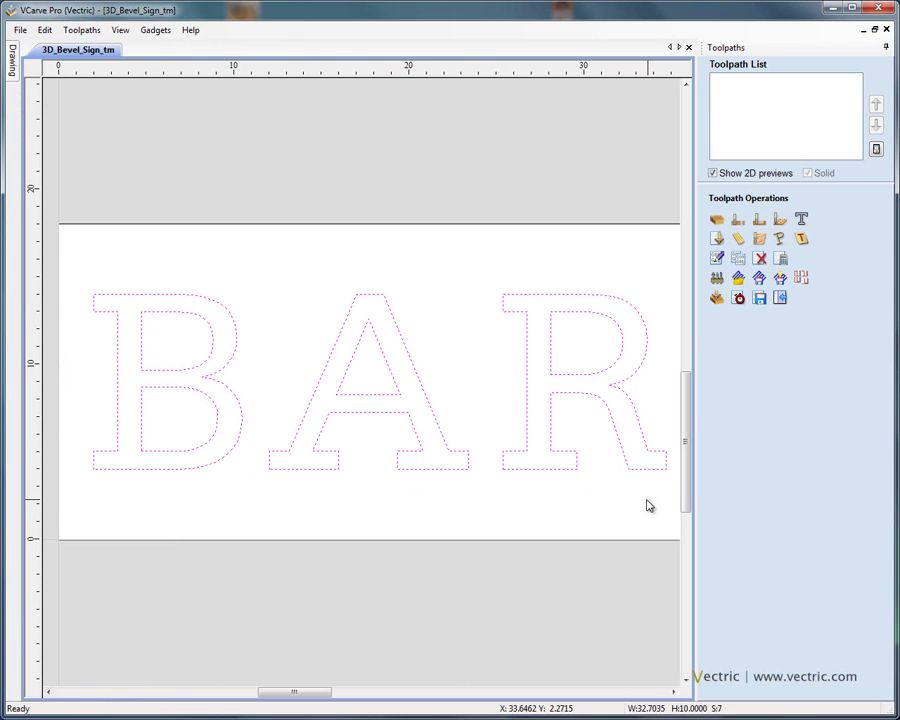
pyautogui.click(734, 222)
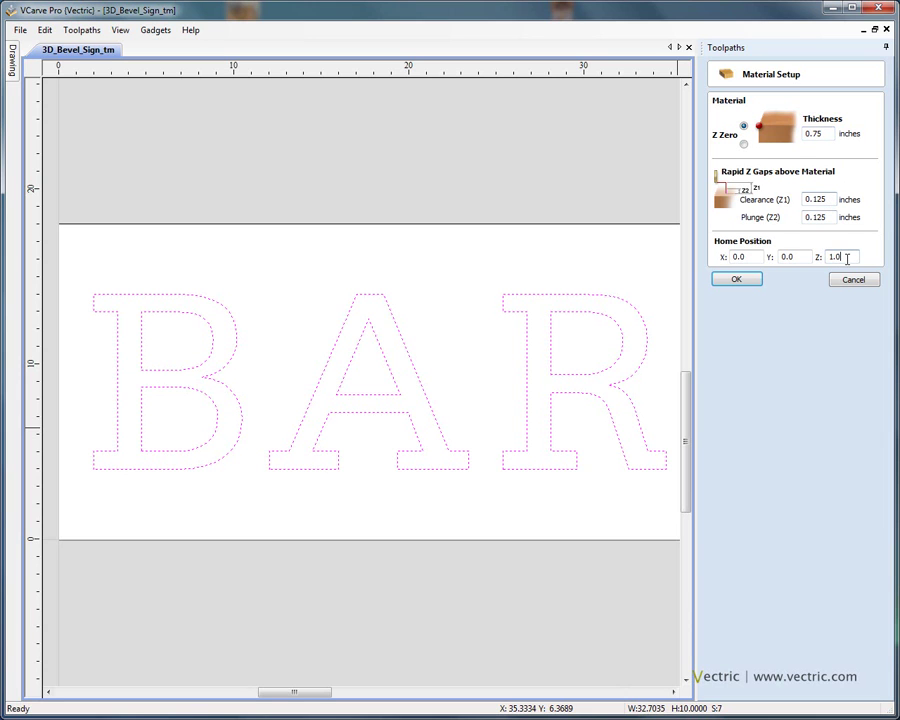
pyautogui.click(745, 280)
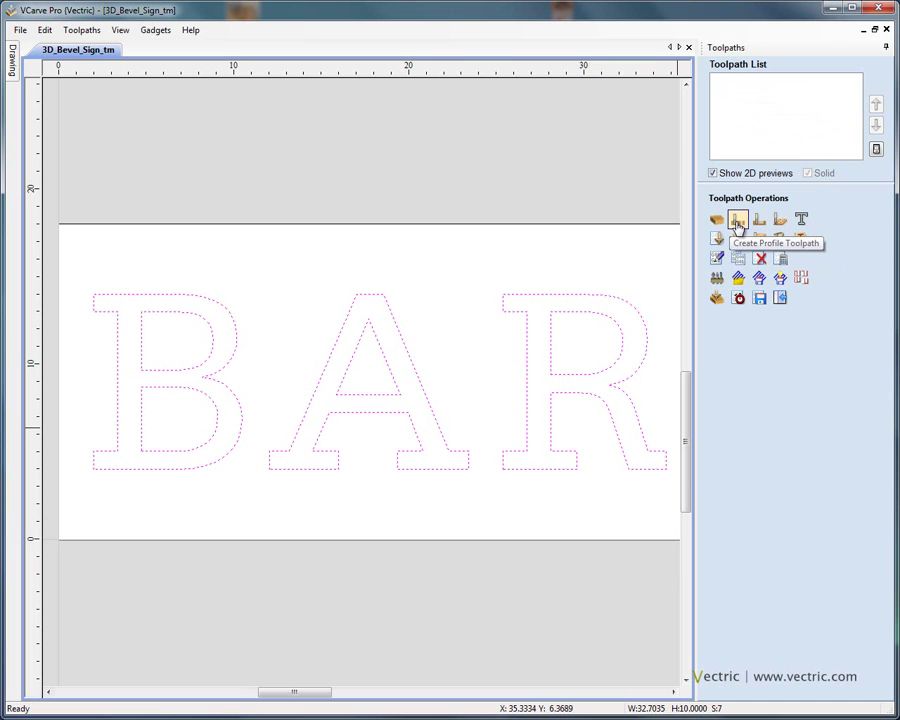
# - Start a profile toolpath using the V-Bit (90 deg 1.25") with its pass depth set to 0.2 inches
pyautogui.click(737, 220)
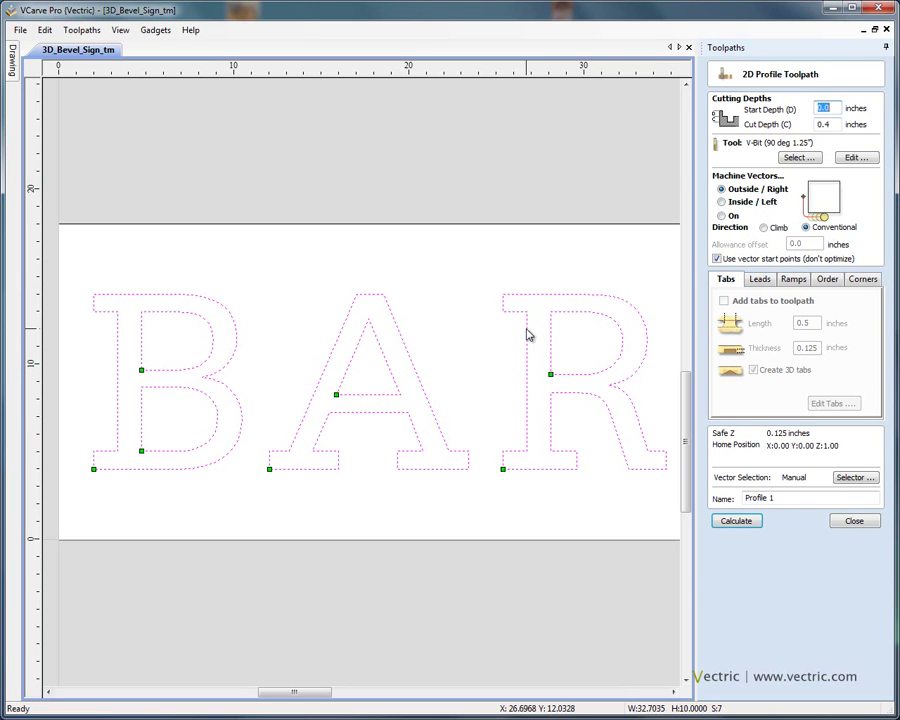
pyautogui.click(798, 157)
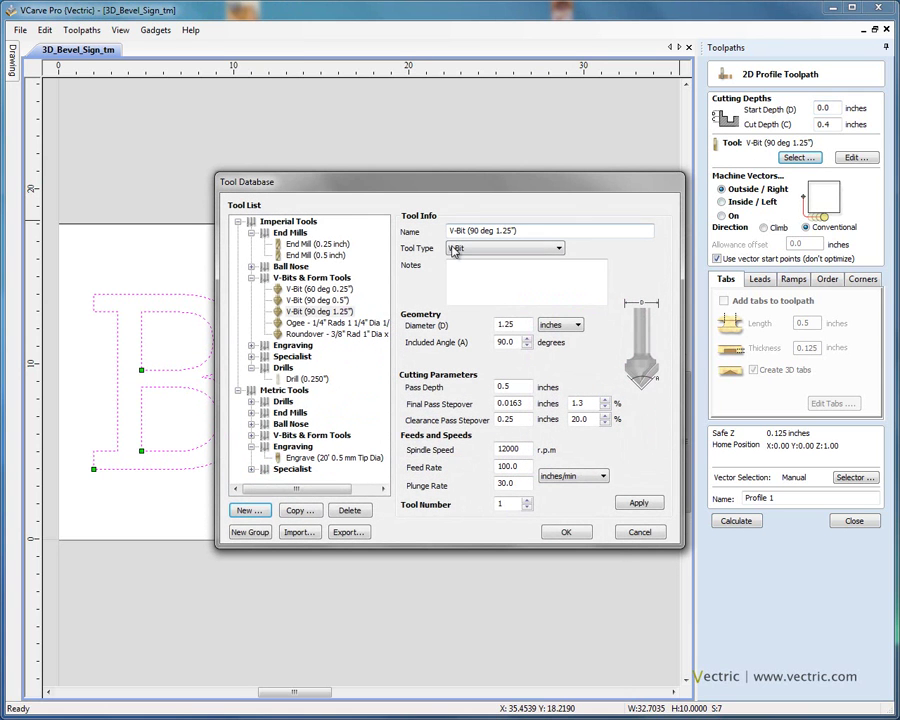
pyautogui.click(320, 311)
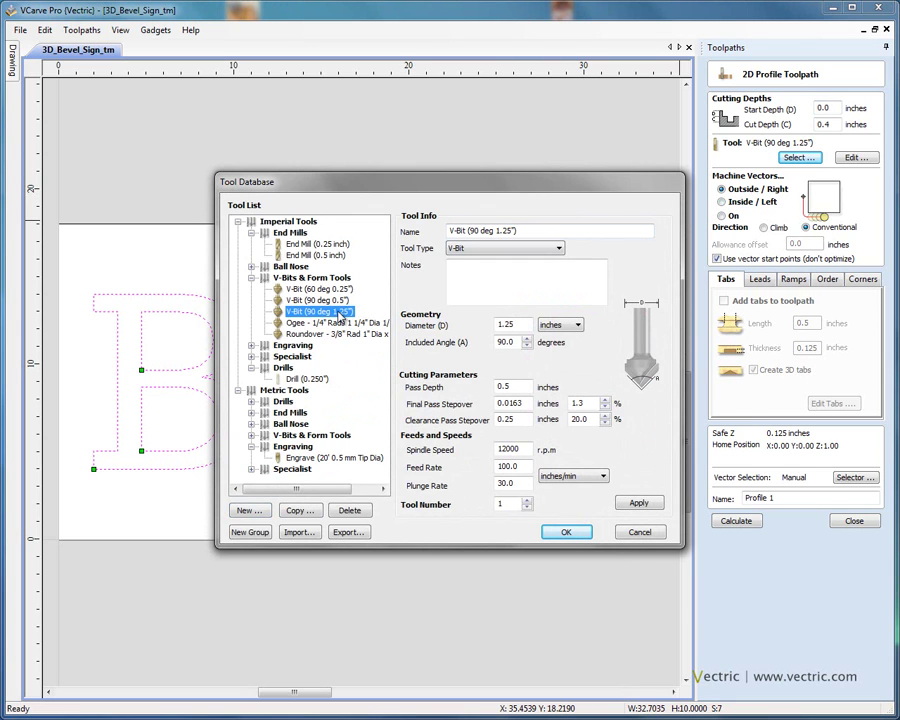
pyautogui.click(519, 323)
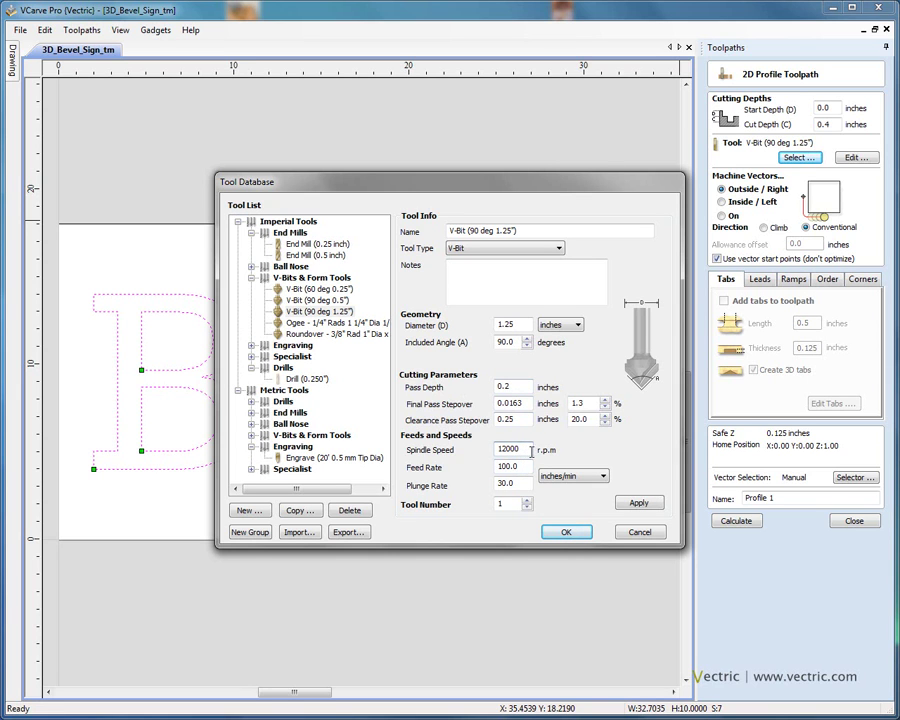
pyautogui.click(577, 534)
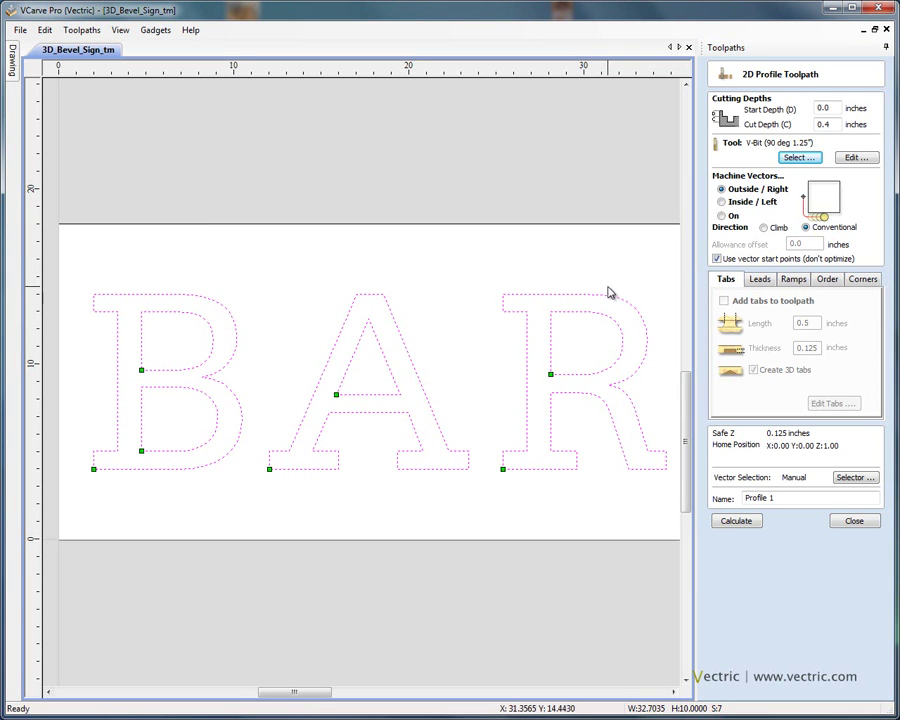
# - Set the profile toolpath to a 0.4 inch cut depth with sharp external and sharp internal (3D) corners enabled
pyautogui.click(832, 126)
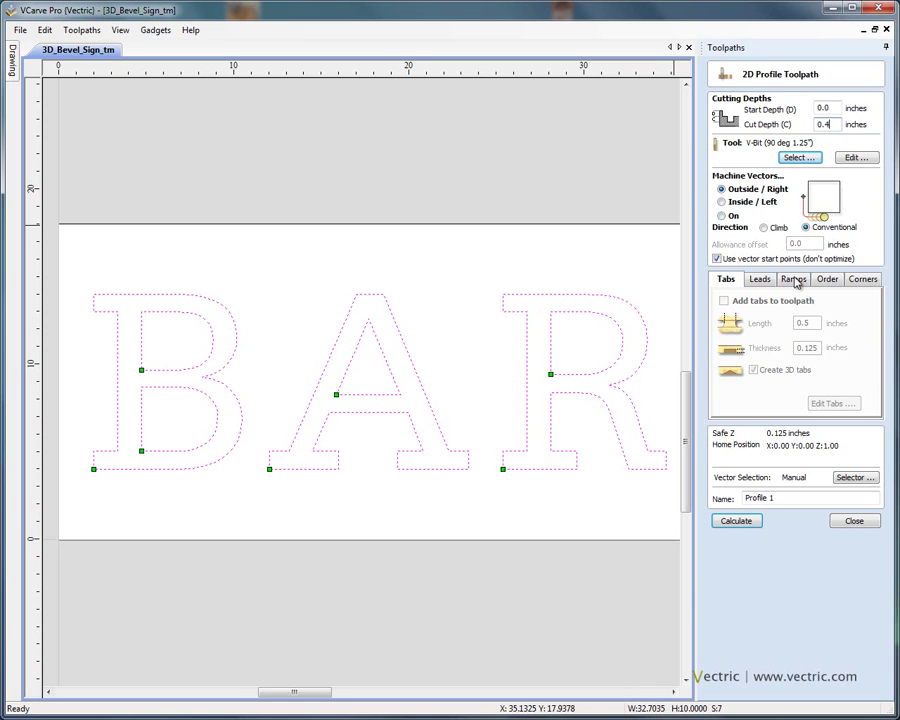
pyautogui.click(864, 282)
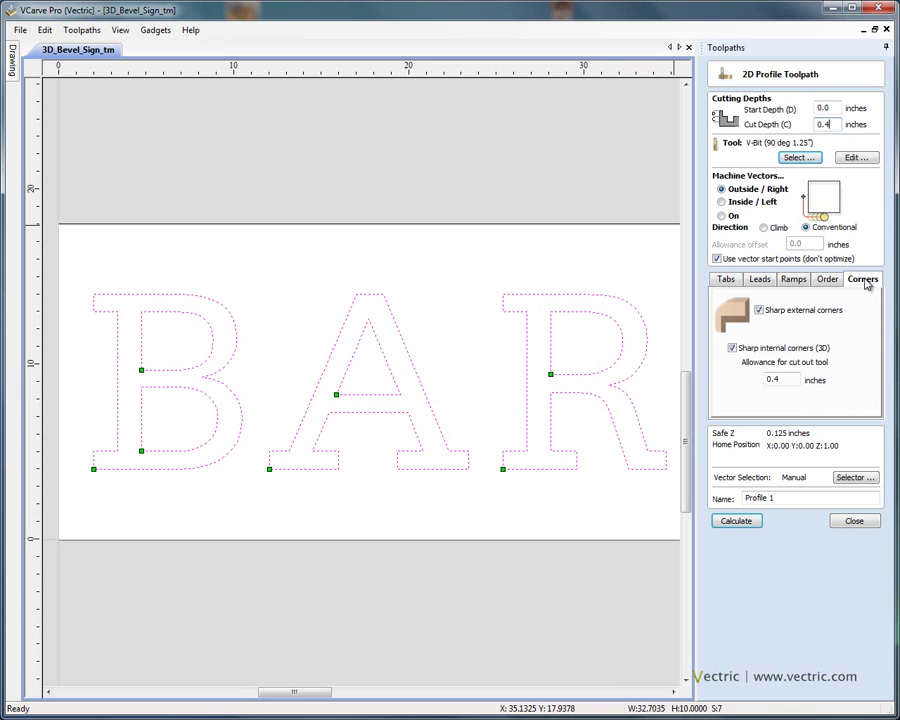
pyautogui.click(759, 311)
pyautogui.click(732, 348)
pyautogui.click(732, 348)
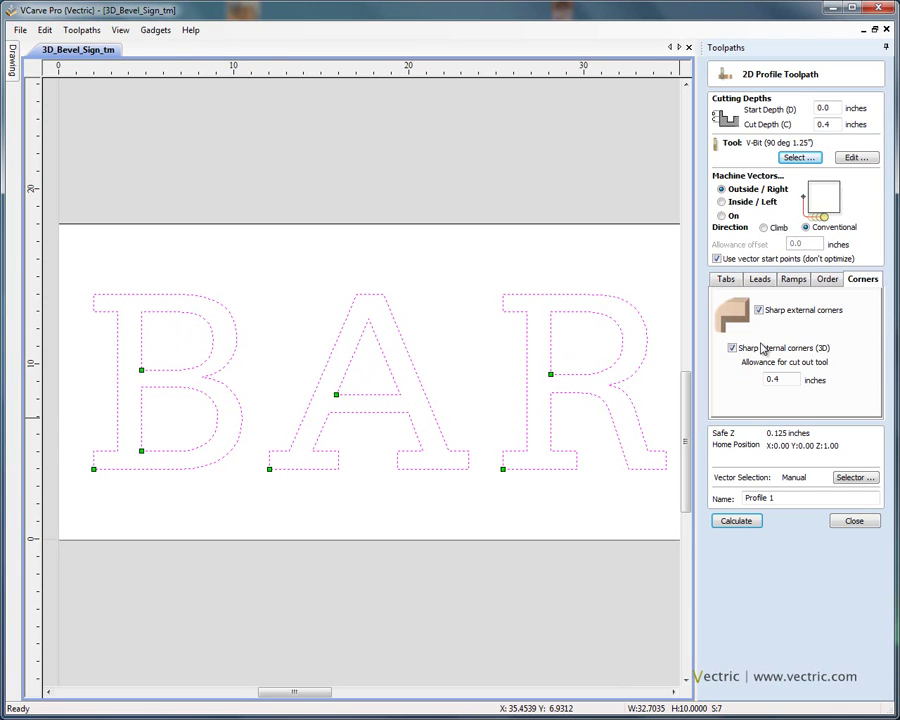
# - Set the internal corners' allowance for the cut out tool to 0.4 inches
pyautogui.click(792, 379)
pyautogui.moveTo(792, 379); pyautogui.dragTo(754, 381)
pyautogui.write('0.4')
pyautogui.click(792, 378)
pyautogui.click(791, 379)
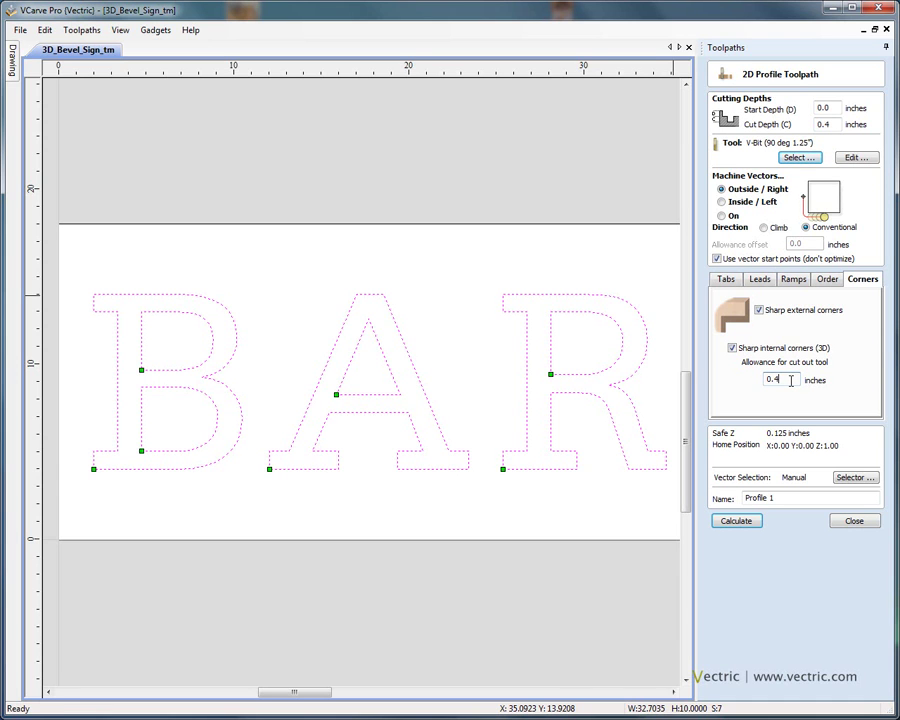
# - Calculate the profile toolpath under the name Chamfer and preview its cut on the BAR letters in 3D
pyautogui.moveTo(778, 497); pyautogui.dragTo(736, 497)
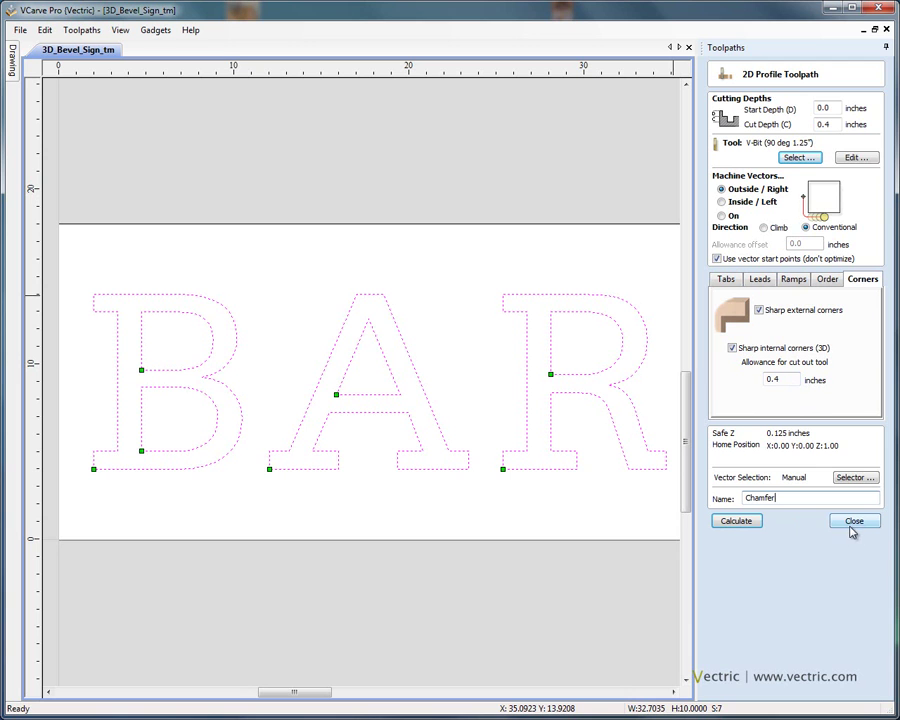
pyautogui.click(753, 524)
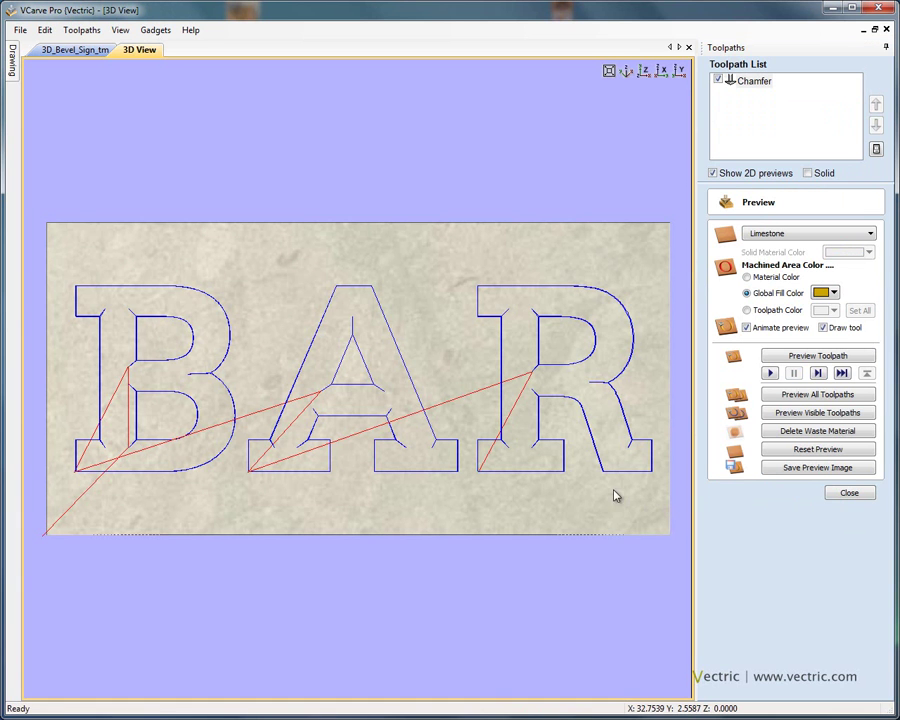
pyautogui.moveTo(522, 438); pyautogui.dragTo(577, 354)
pyautogui.click(796, 358)
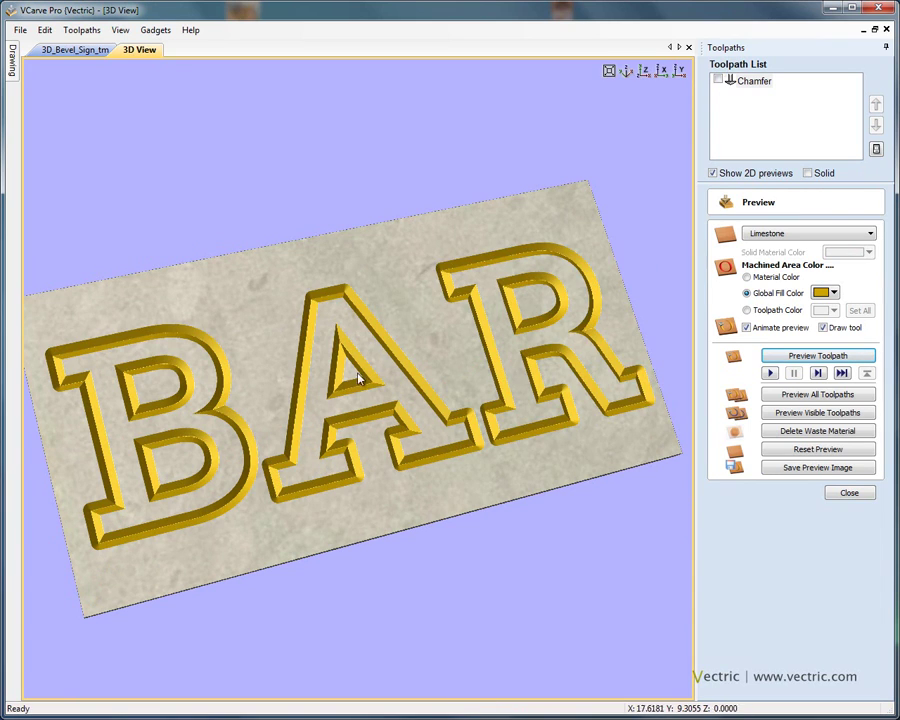
pyautogui.scroll(5, 408, 320)
pyautogui.moveTo(398, 332); pyautogui.dragTo(587, 275, button='middle')
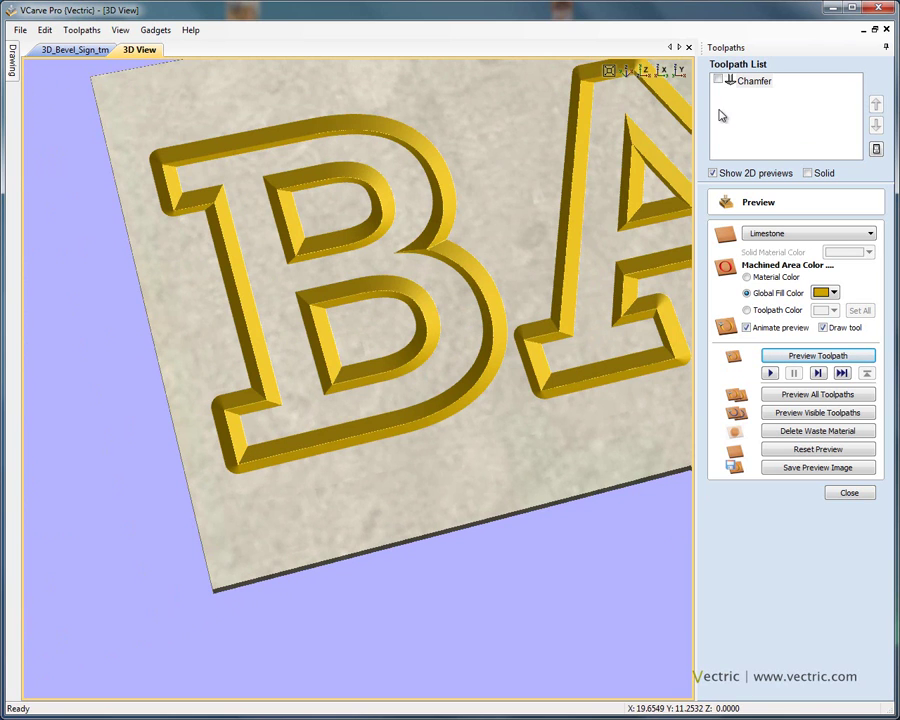
# - Recalculate the Chamfer toolpath with sharp external corners turned off
pyautogui.doubleClick(755, 83)
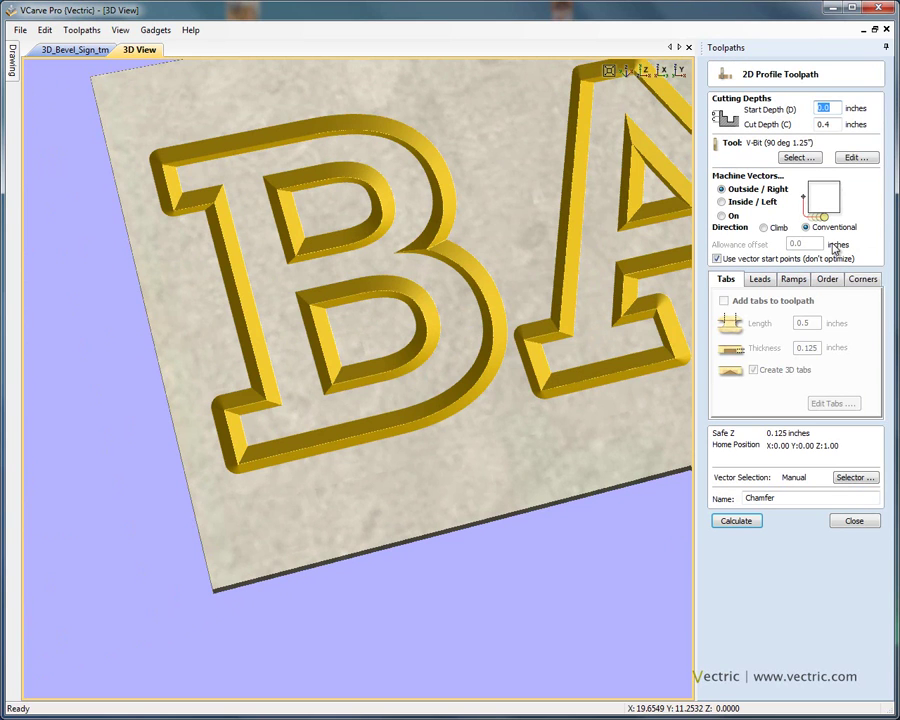
pyautogui.click(861, 280)
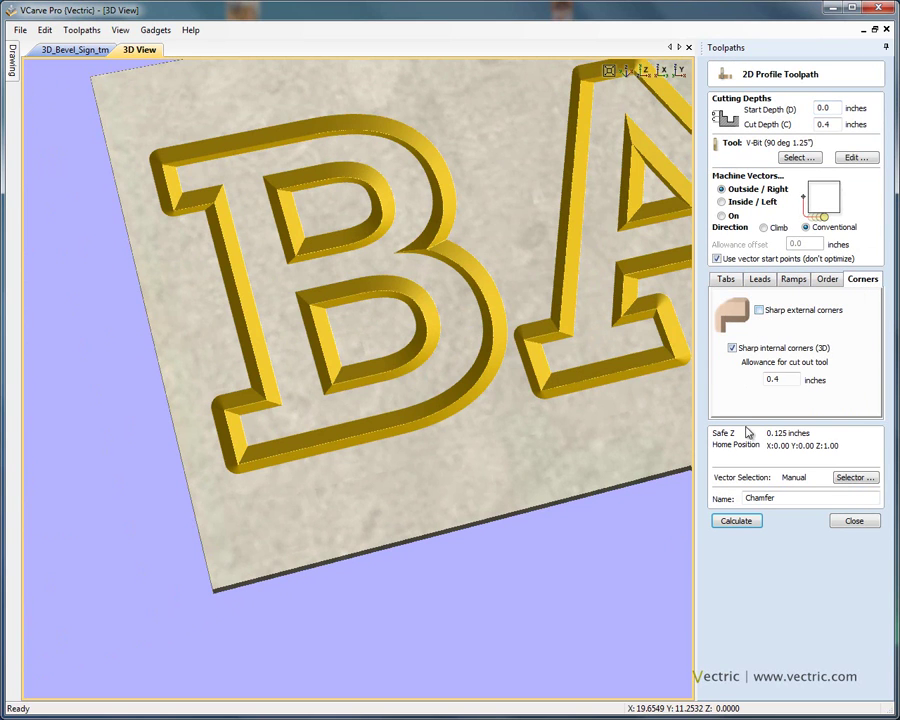
pyautogui.click(738, 521)
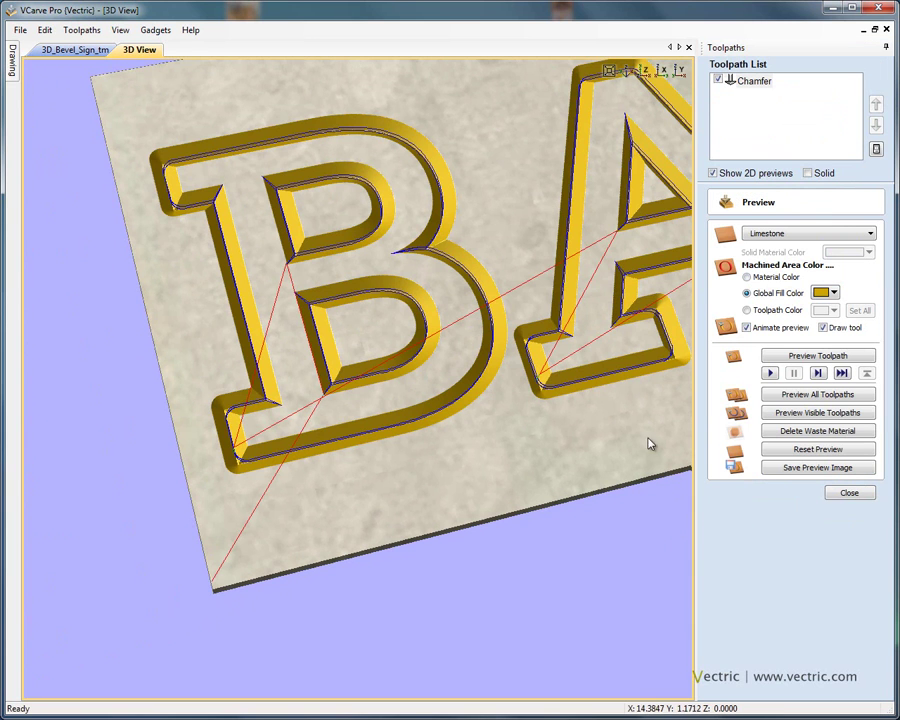
# - Reset the material preview and simulate the Chamfer toolpath to examine the letters' outer corners without the sharp external option
pyautogui.click(797, 450)
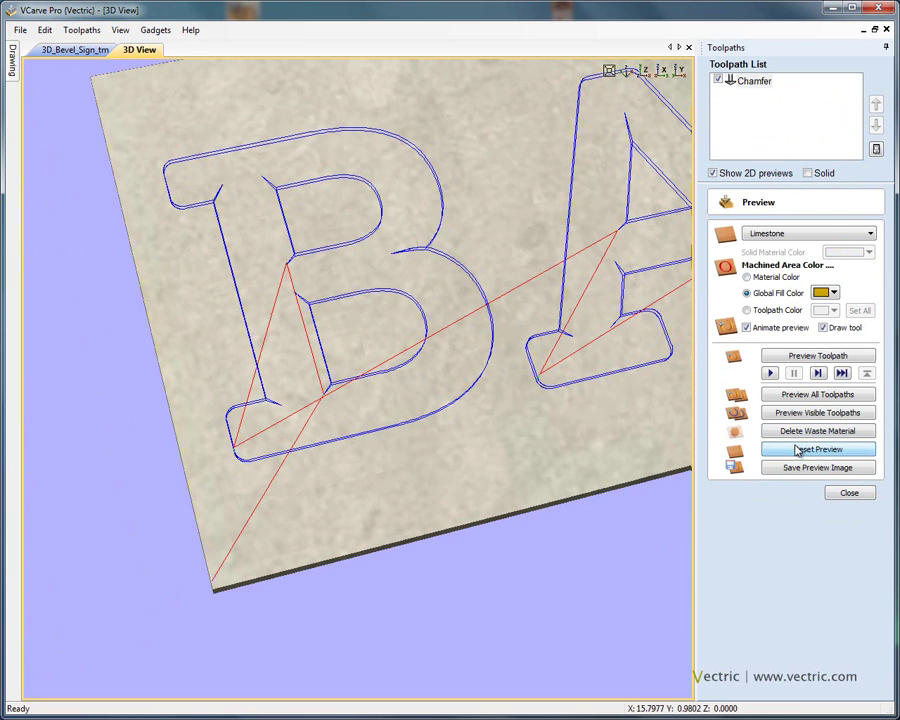
pyautogui.click(817, 356)
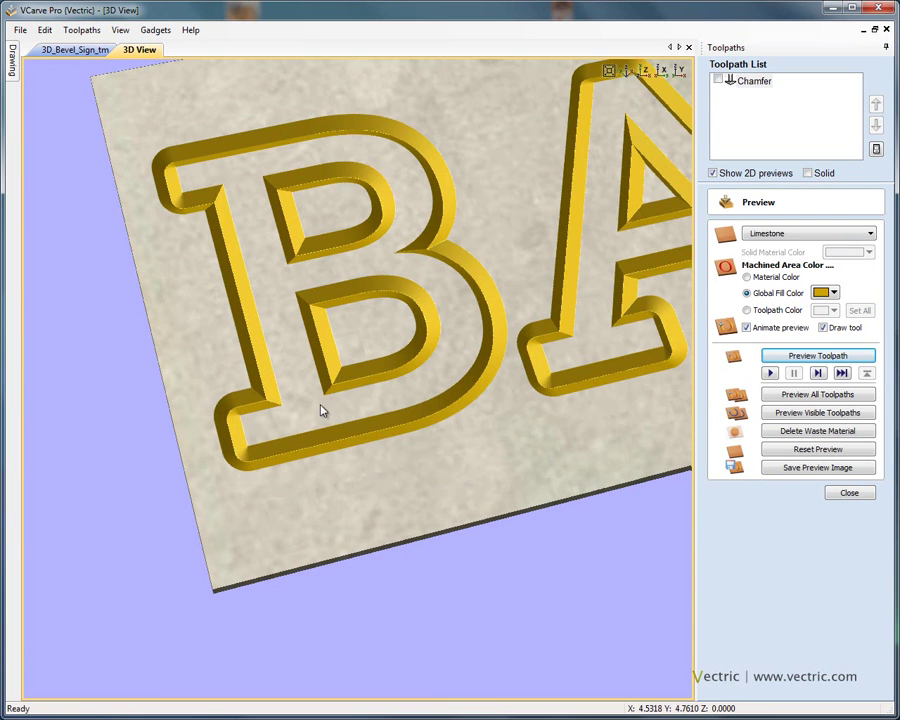
pyautogui.scroll(3, 322, 411)
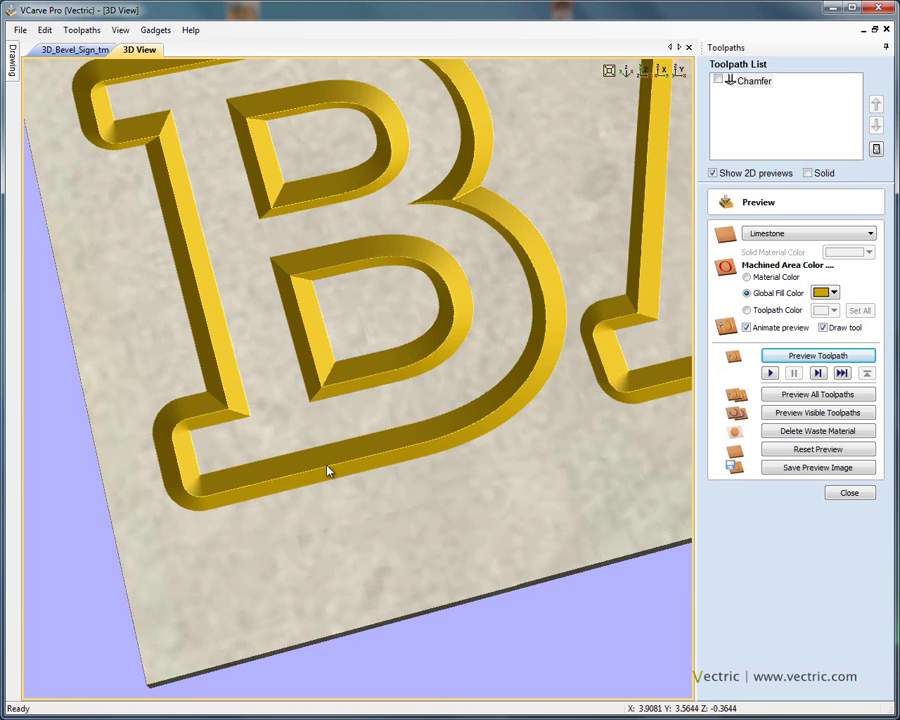
pyautogui.moveTo(460, 386); pyautogui.dragTo(398, 414)
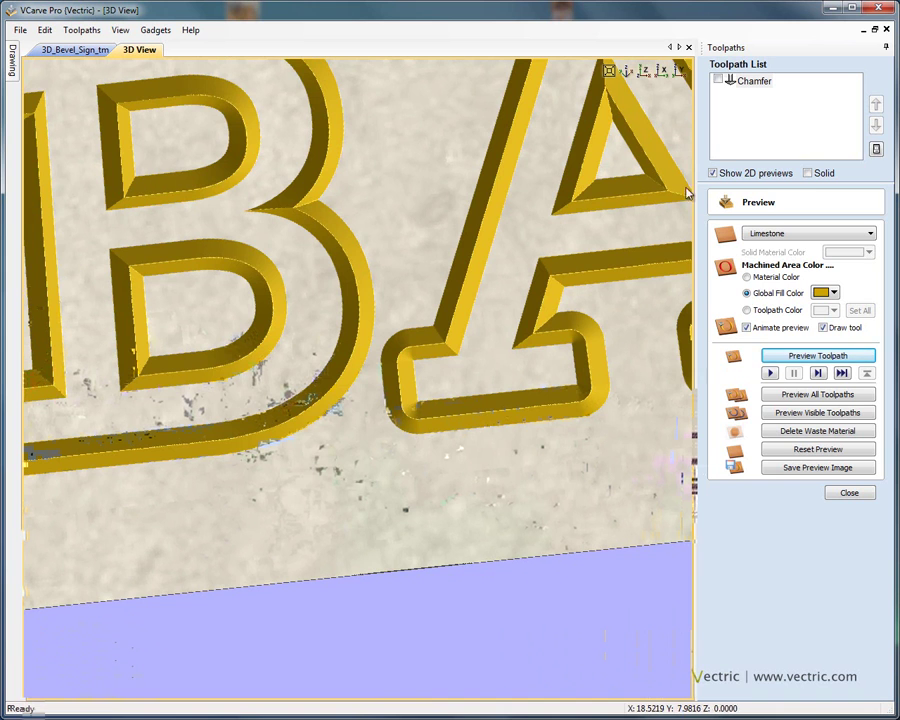
# - Turn sharp external corners back on in the Chamfer toolpath and recalculate it
pyautogui.doubleClick(752, 82)
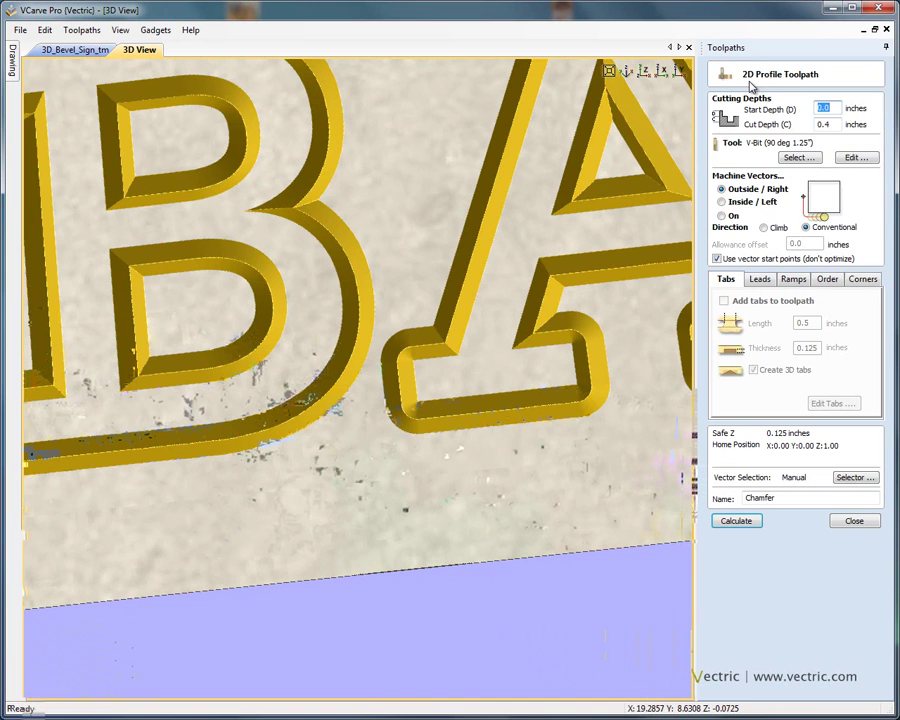
pyautogui.click(864, 281)
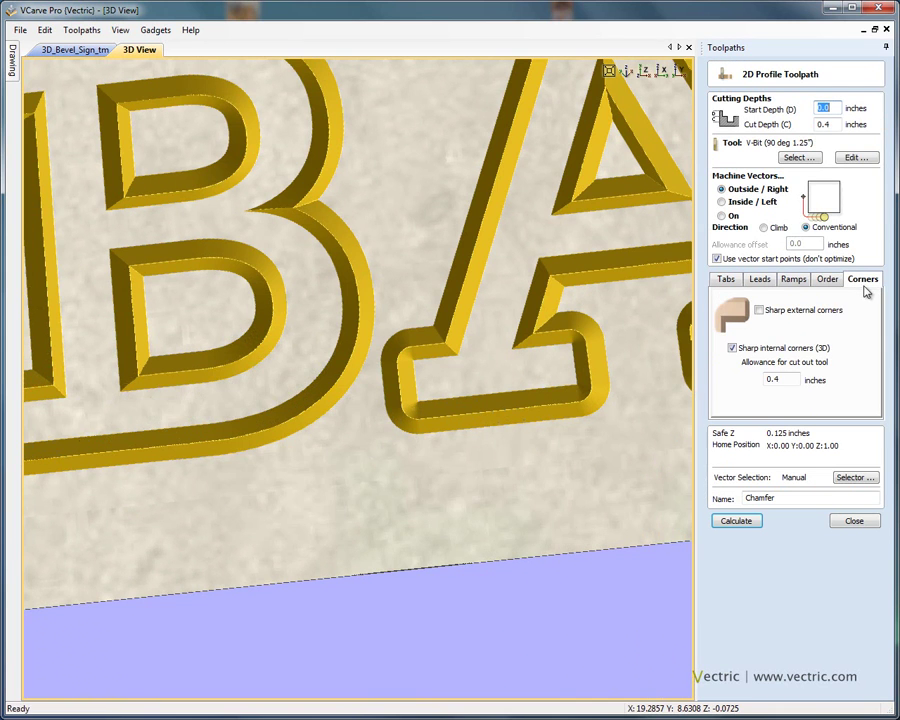
pyautogui.click(760, 311)
pyautogui.click(745, 524)
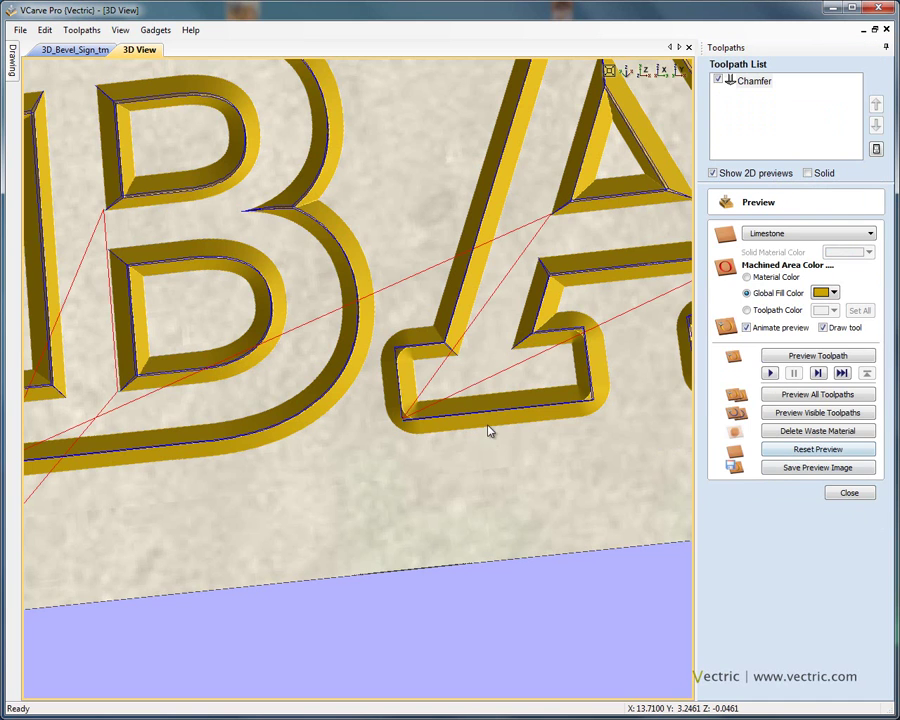
# - Reset the preview and simulate the recalculated Chamfer toolpath to check the sharp outer corners of the letters
pyautogui.scroll(2, 472, 456)
pyautogui.scroll(3, 478, 365)
pyautogui.scroll(1, 482, 400)
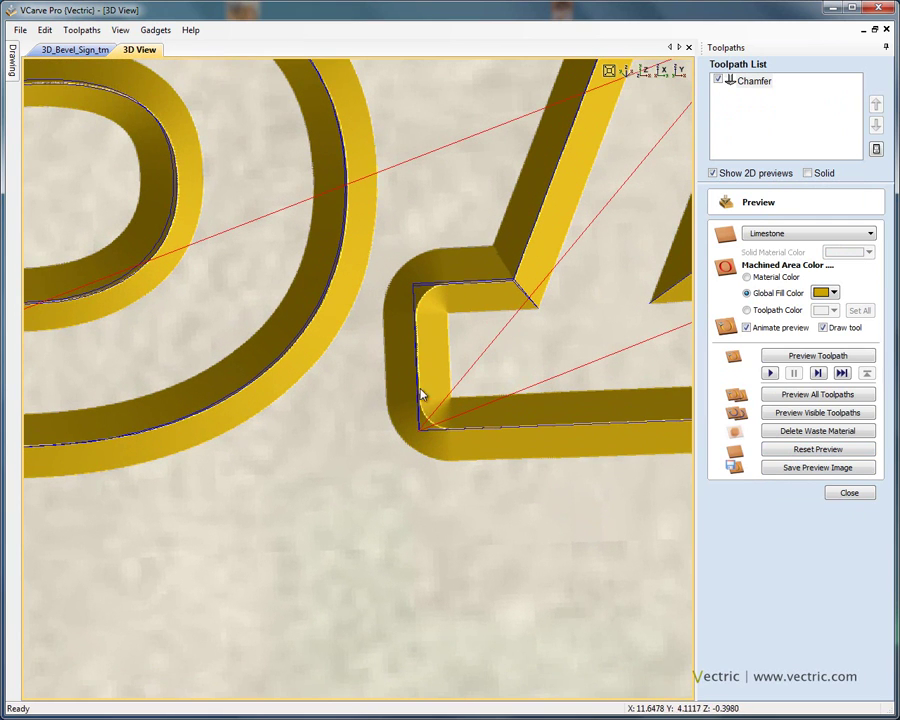
pyautogui.click(807, 451)
pyautogui.click(808, 357)
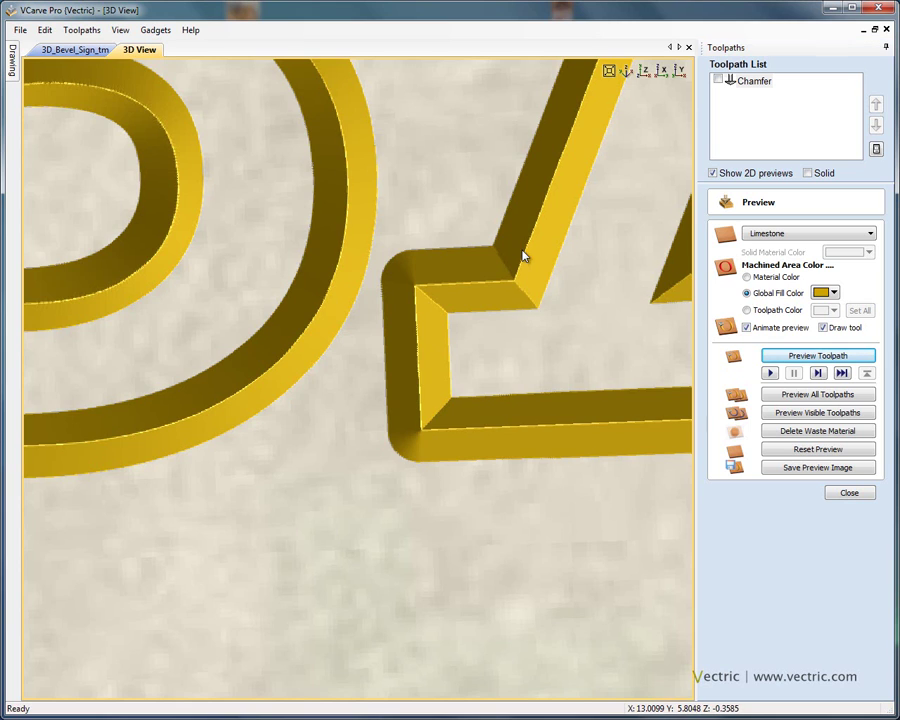
pyautogui.scroll(-5, 524, 292)
pyautogui.moveTo(623, 281); pyautogui.dragTo(538, 175)
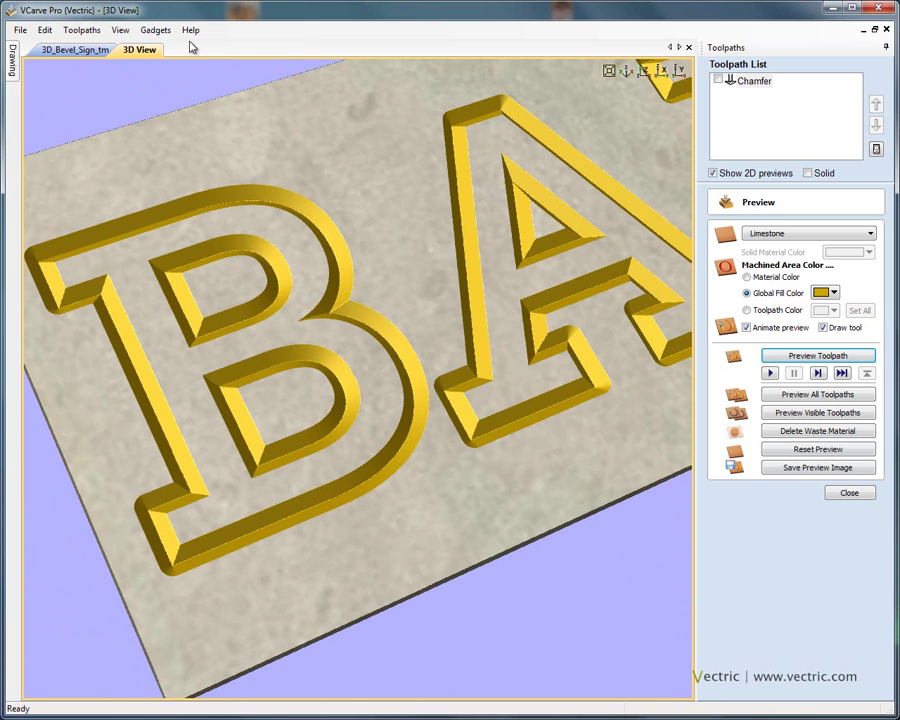
# - Tile the drawing and 3D view windows horizontally and inspect the BAR preview beneath the vectors
pyautogui.click(120, 30)
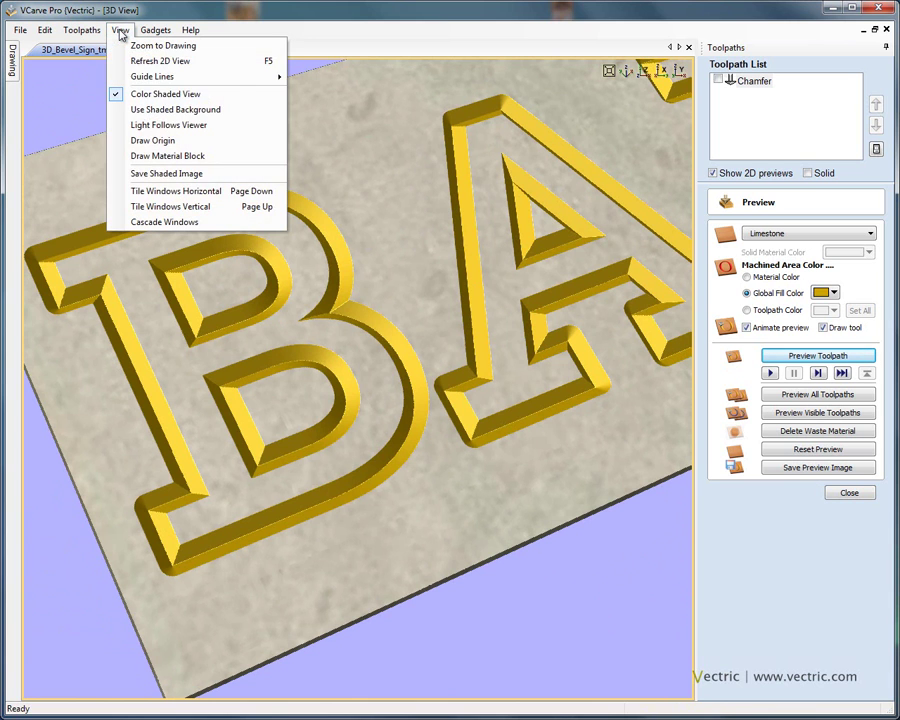
pyautogui.click(215, 191)
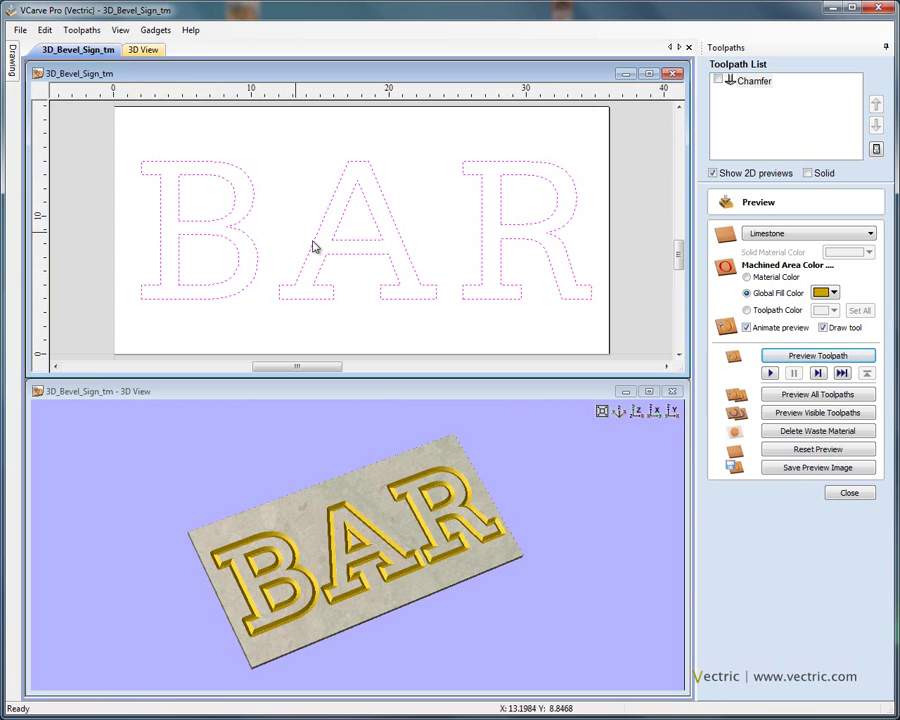
pyautogui.scroll(5, 410, 540)
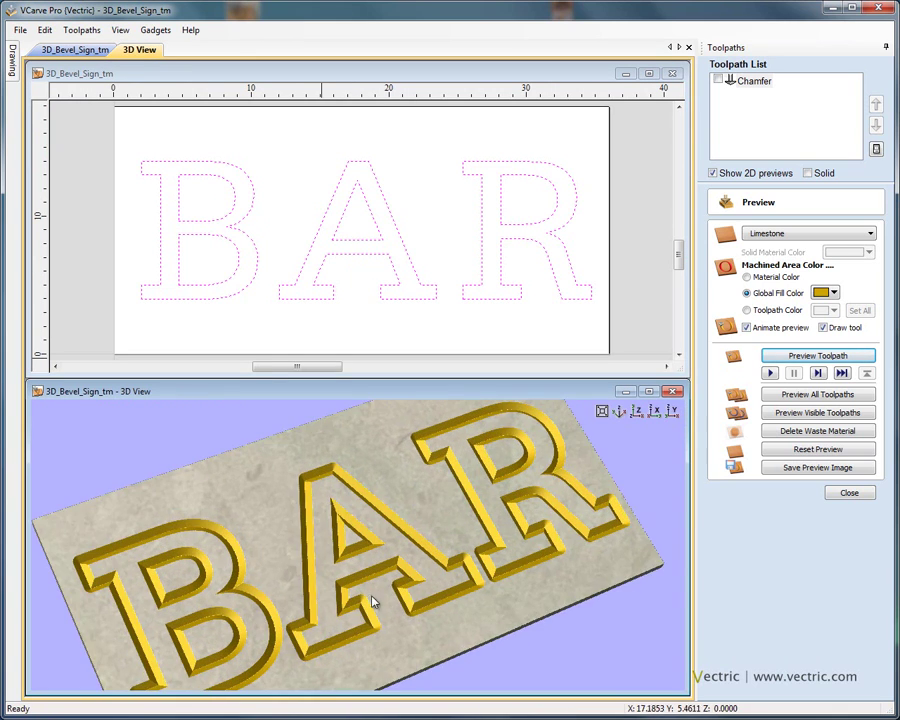
# - Examine the machined bevel around the letter B up close in the 3D preview
pyautogui.scroll(2, 382, 473)
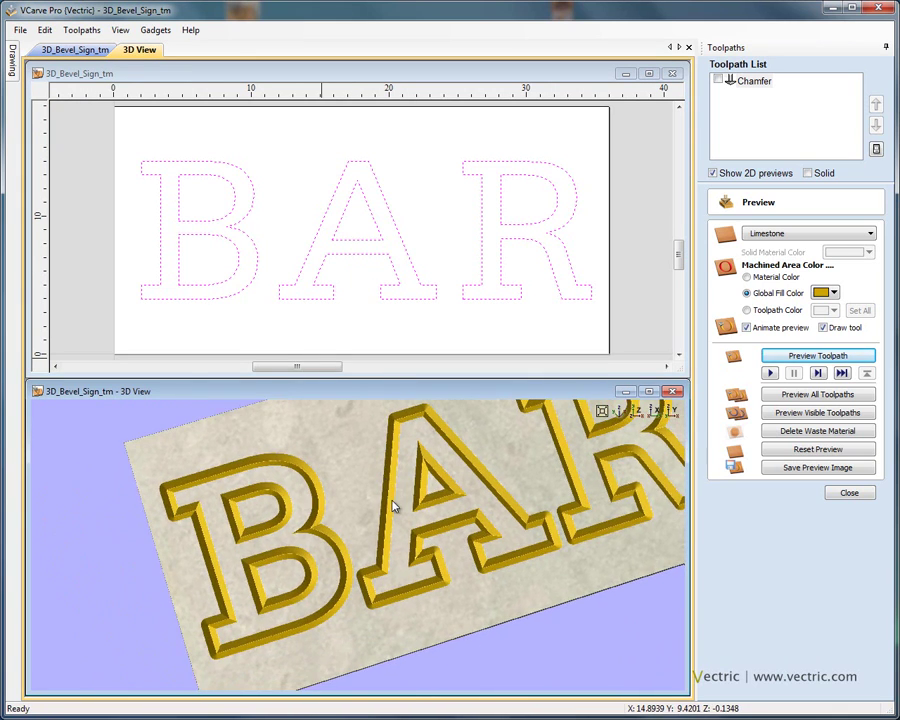
pyautogui.scroll(2, 396, 499)
pyautogui.moveTo(346, 514); pyautogui.dragTo(413, 490, button='middle')
pyautogui.moveTo(376, 536); pyautogui.dragTo(378, 502)
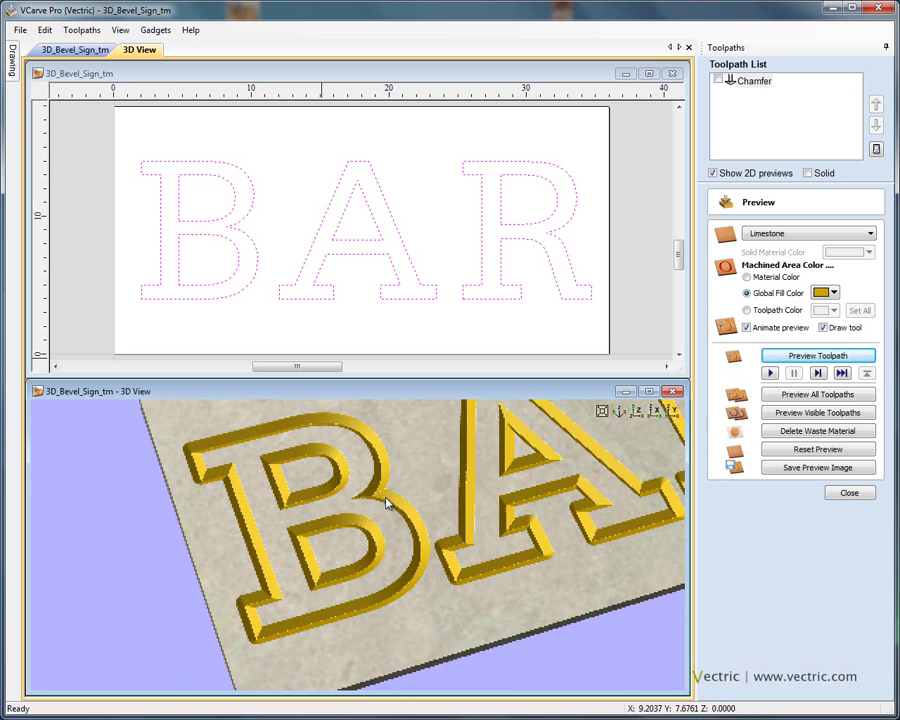
pyautogui.scroll(2, 416, 524)
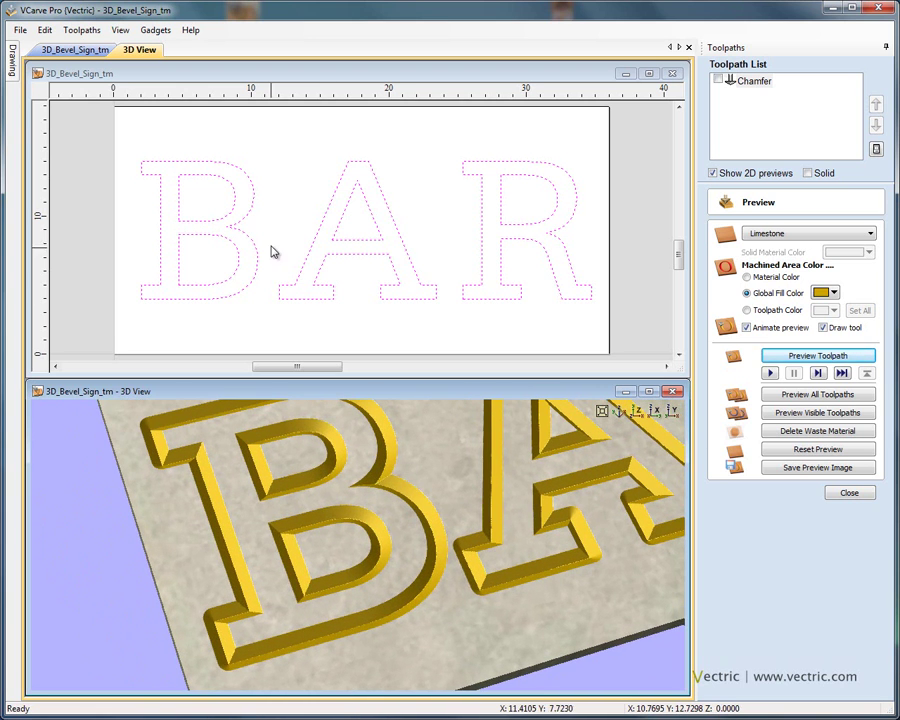
# - Select the B's lower counter and outer outline vectors and compare them with the bevel in the 3D preview
pyautogui.click(271, 241)
pyautogui.scroll(3, 190, 237)
pyautogui.moveTo(175, 225); pyautogui.dragTo(311, 231, button='middle')
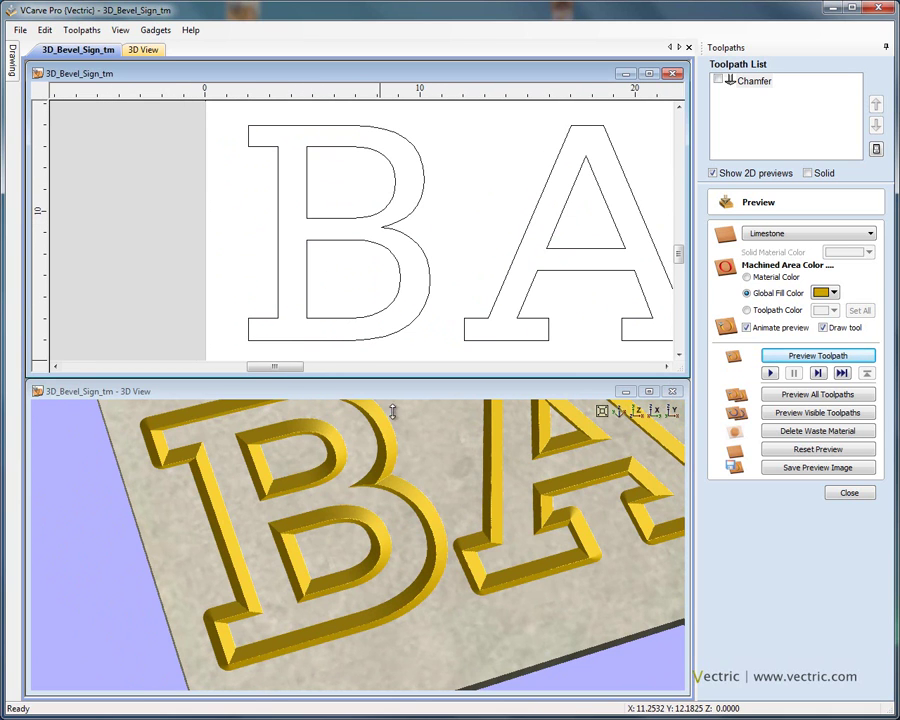
pyautogui.click(380, 319)
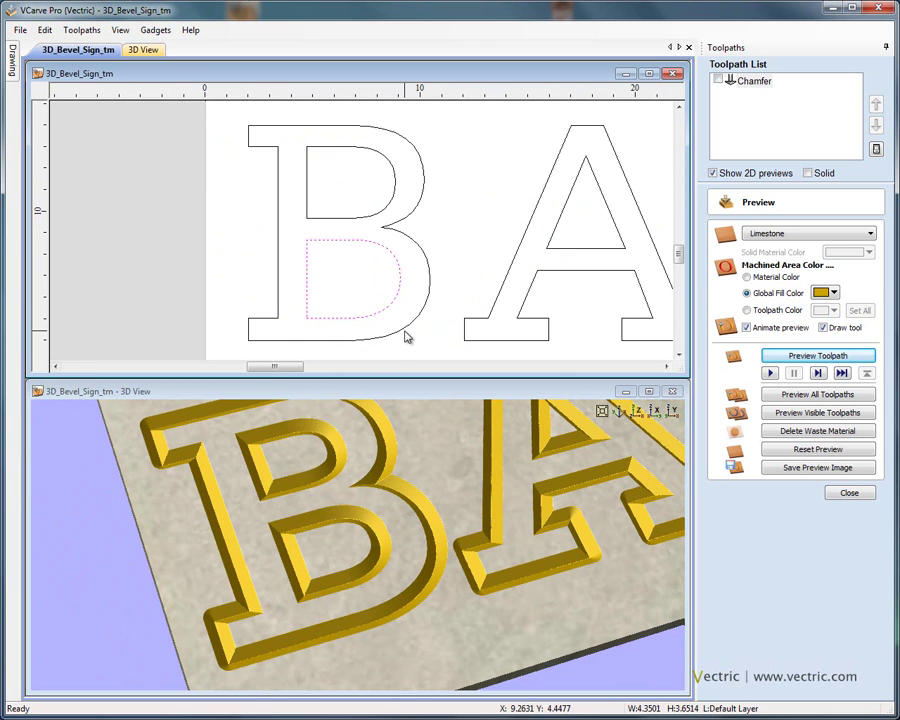
pyautogui.keyDown('shift'); pyautogui.click(405, 334); pyautogui.keyUp('shift')
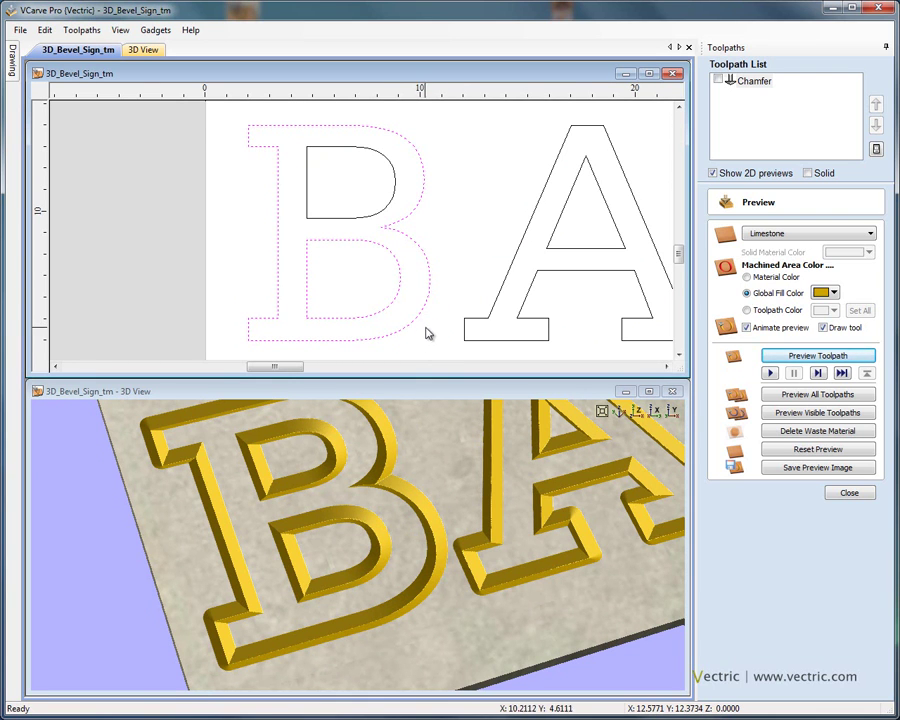
pyautogui.moveTo(450, 506); pyautogui.dragTo(433, 533)
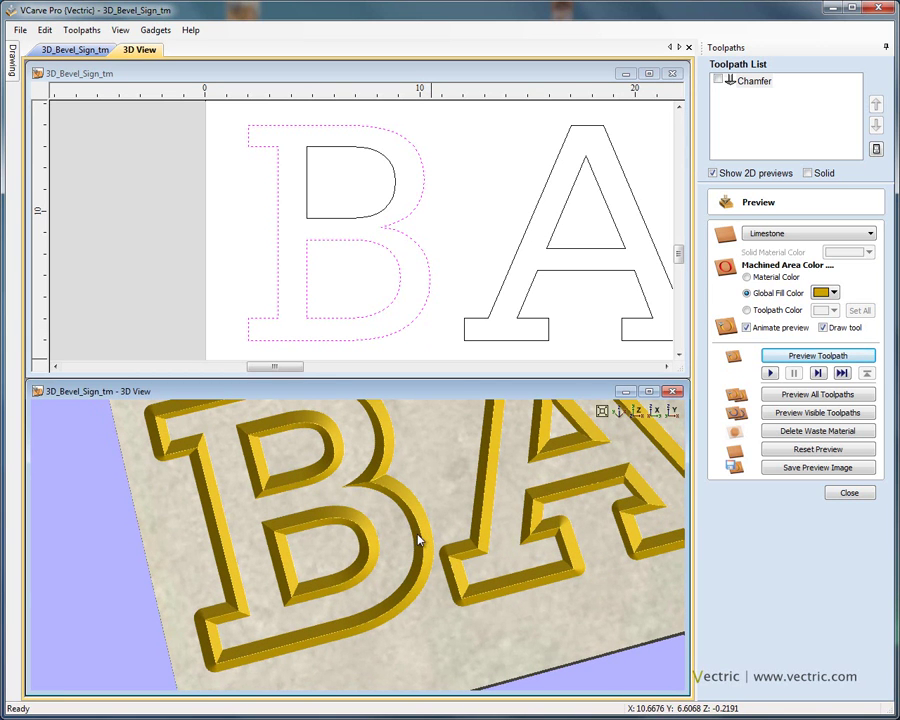
# - Highlight the B's upper counter and outer outline vectors in turn to compare them with the previewed bevel
pyautogui.click(396, 185)
pyautogui.scroll(5, 322, 500)
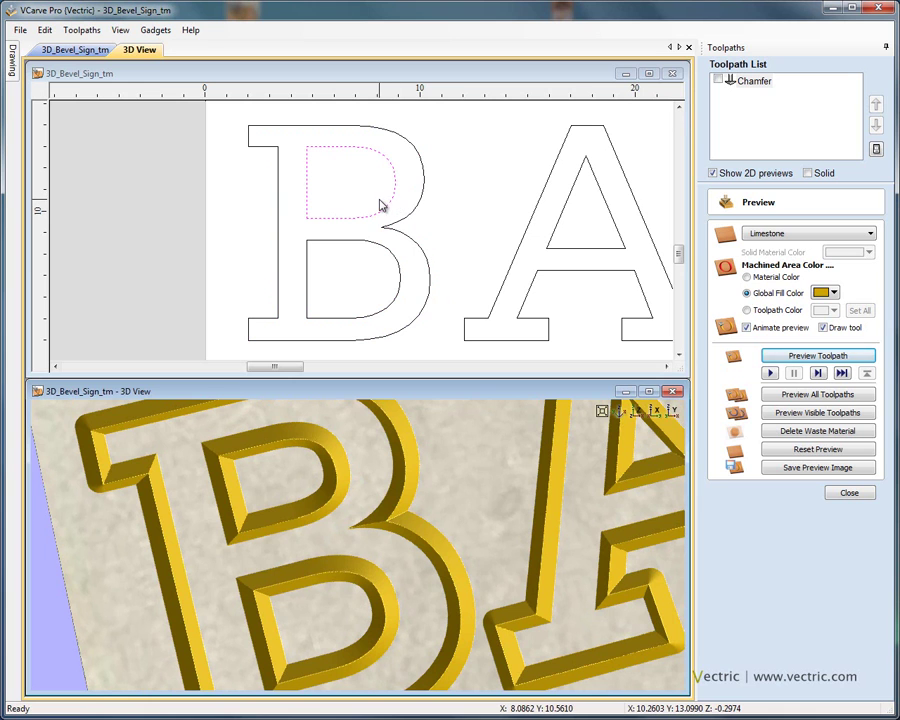
pyautogui.click(424, 203)
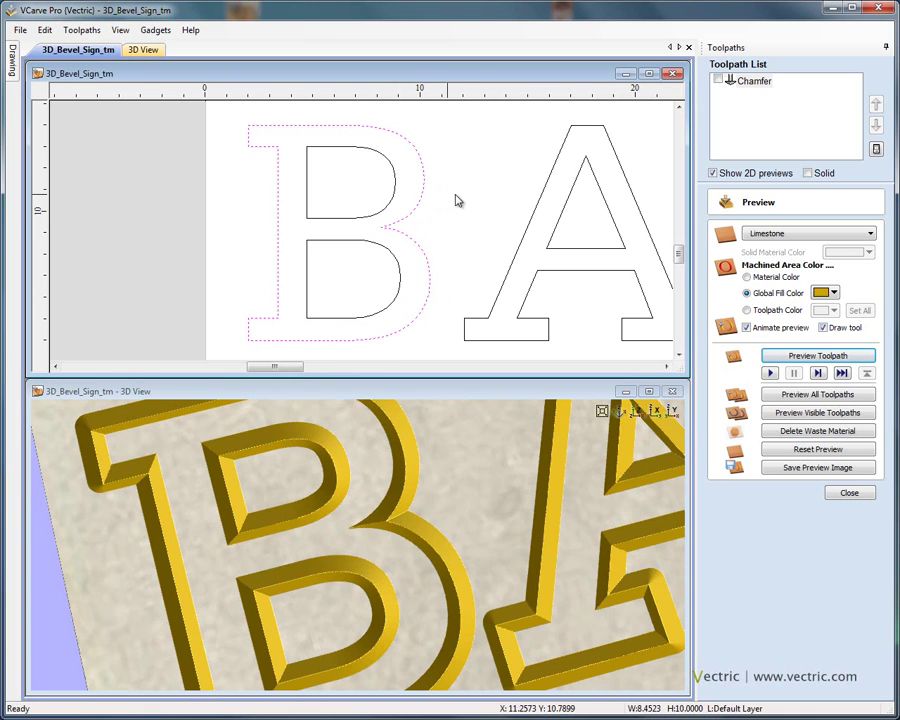
pyautogui.click(399, 194)
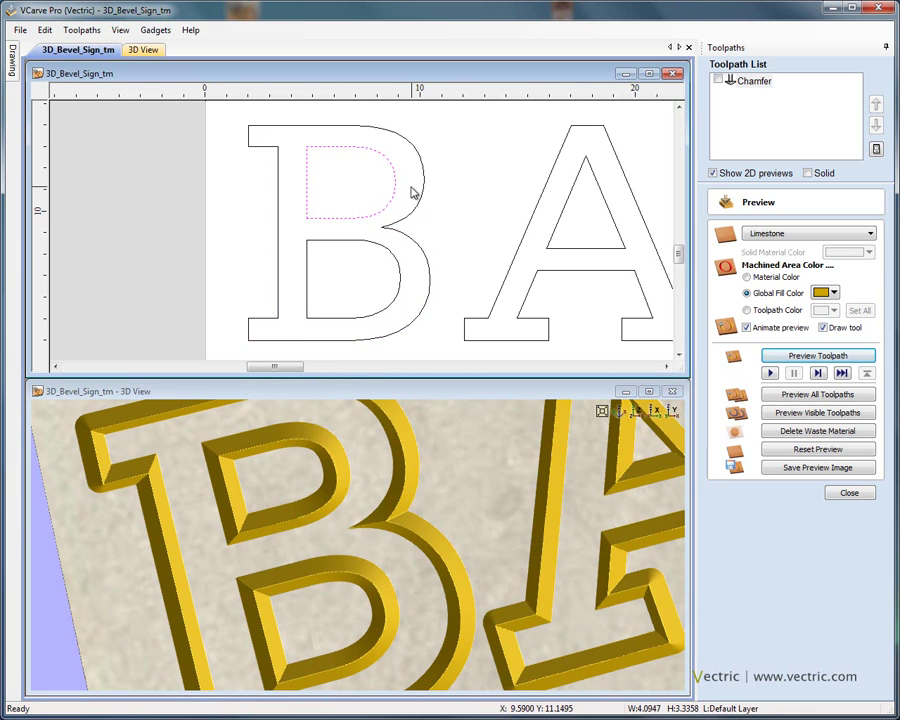
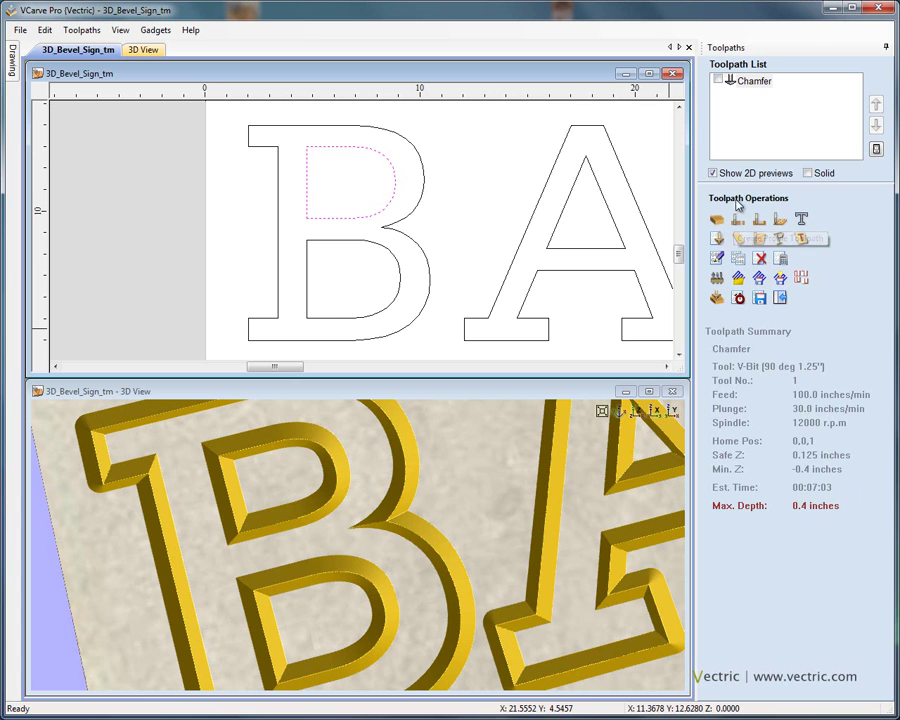
# - Start a 2D Profile toolpath on all BAR letter vectors, with a 0.75 inch cut depth and the End Mill (0.25 inch)
pyautogui.click(754, 82)
pyautogui.moveTo(585, 214); pyautogui.dragTo(357, 215, button='middle')
pyautogui.scroll(-2, 385, 212)
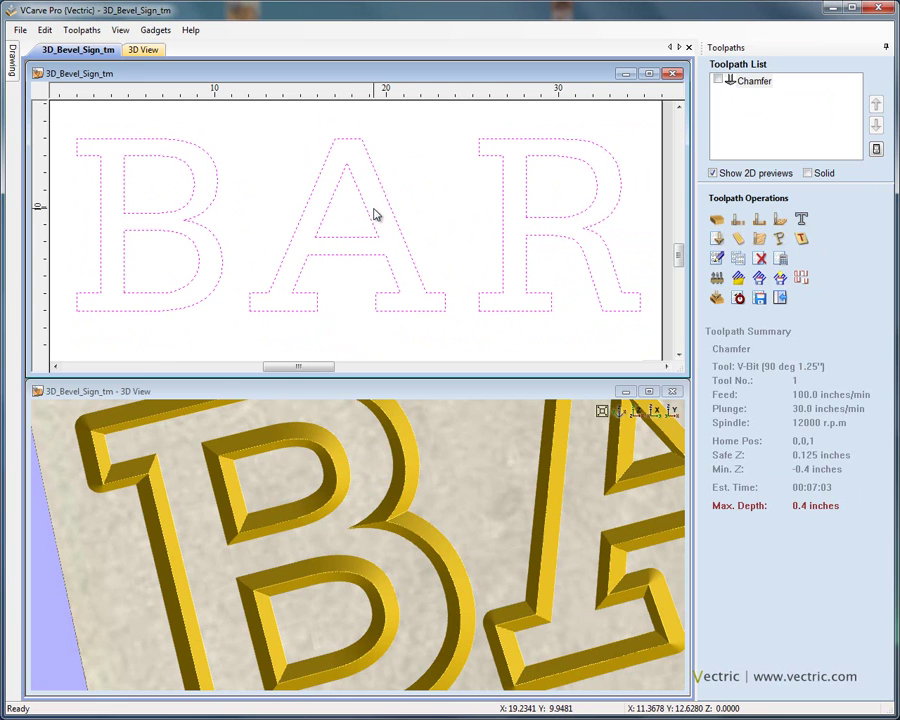
pyautogui.click(739, 222)
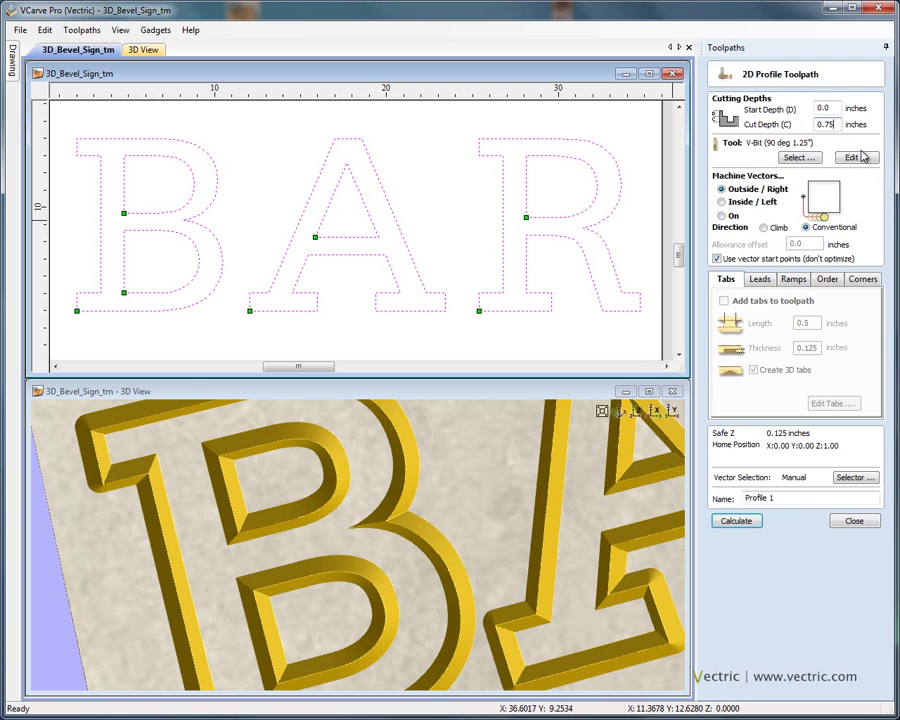
pyautogui.click(802, 158)
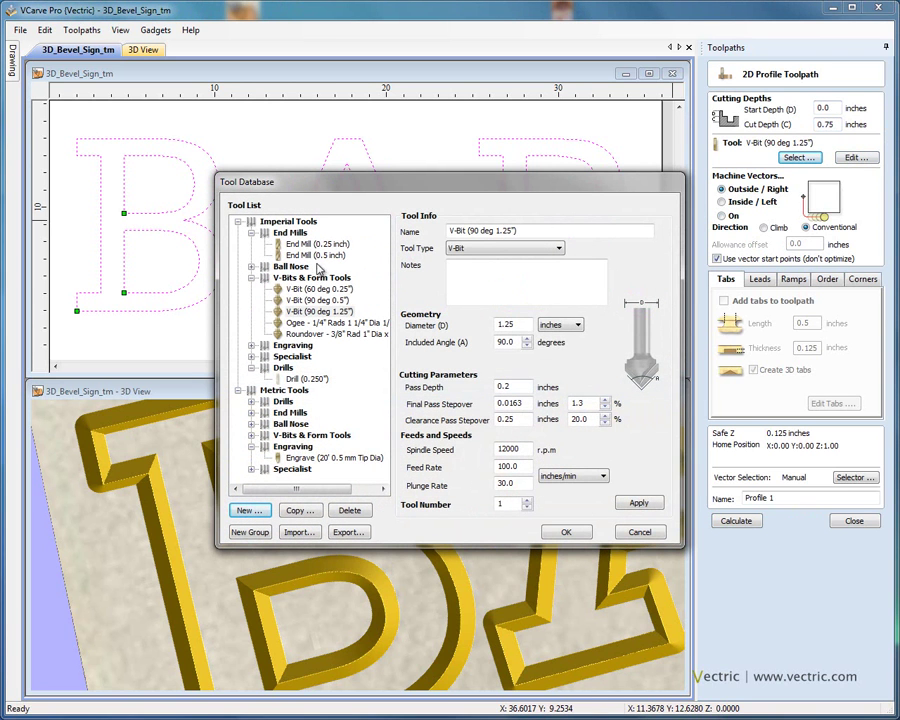
pyautogui.click(316, 244)
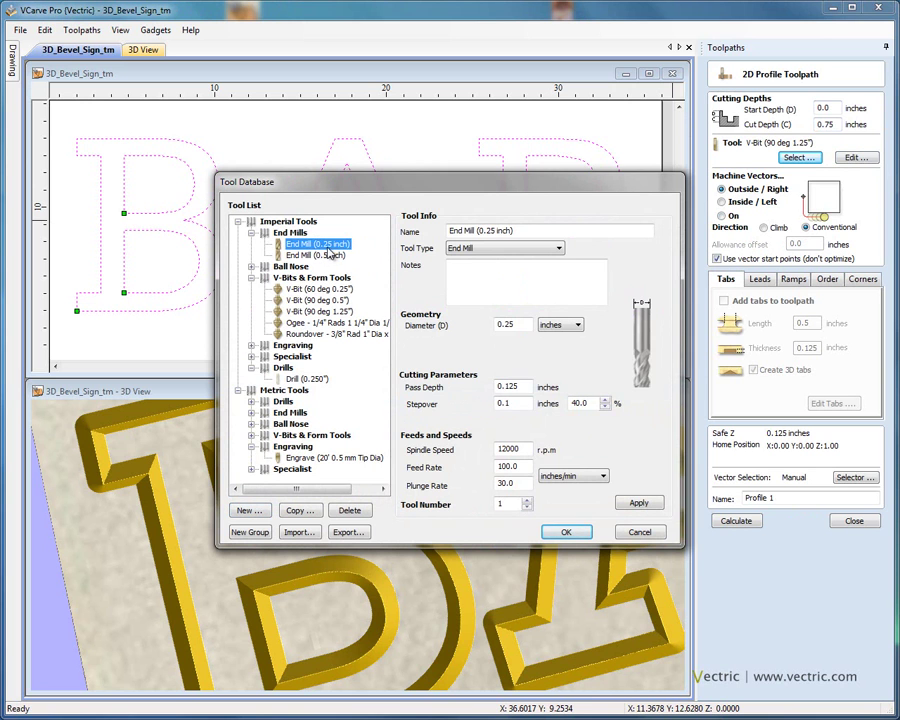
pyautogui.click(566, 532)
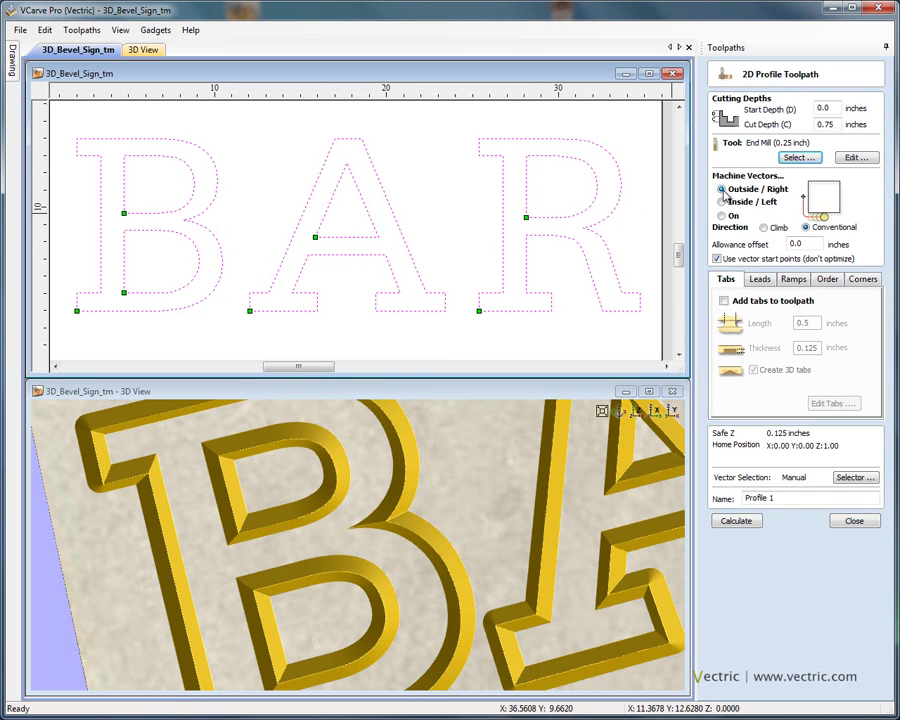
# - Set a 0.4 inch allowance offset outside the vectors, check the sharp external corners option, and calculate Profile 1
pyautogui.click(864, 280)
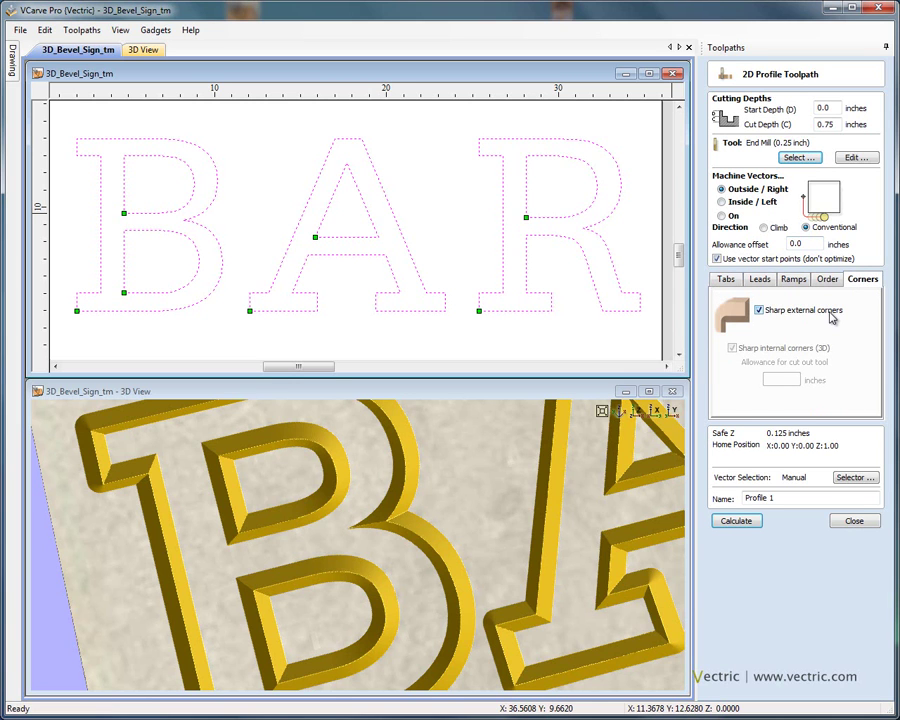
pyautogui.click(812, 241)
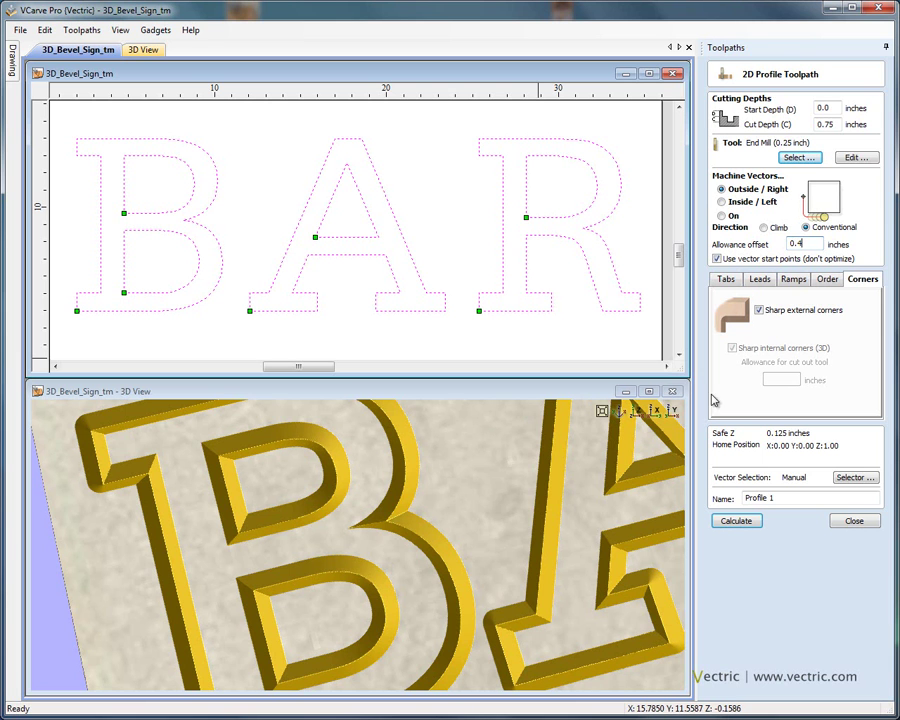
pyautogui.click(738, 522)
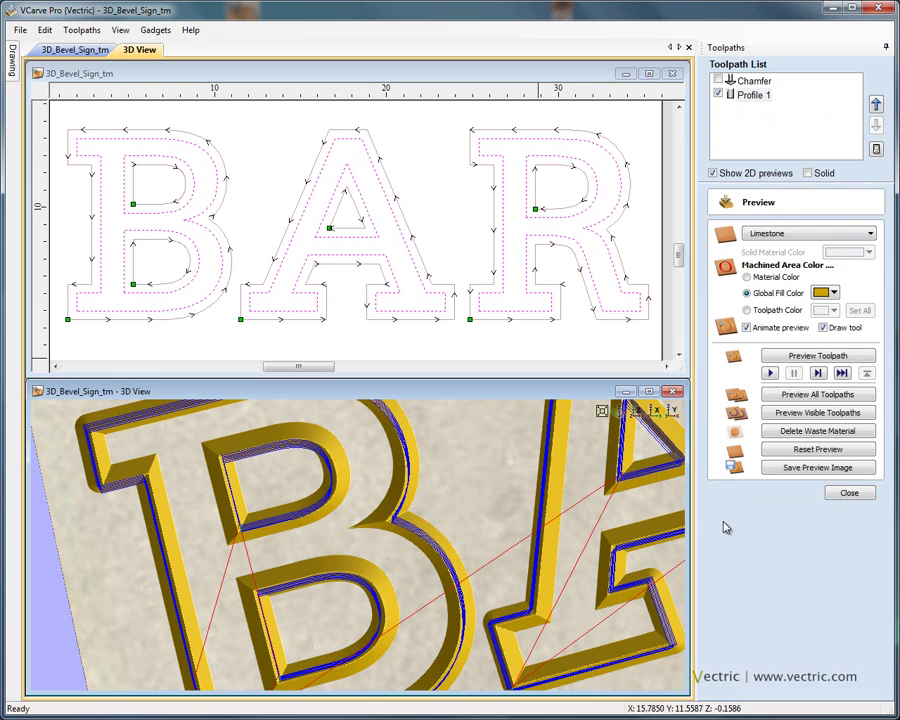
# - Simulate the Profile 1 toolpath and inspect the cut-through around the B and its lower counter
pyautogui.moveTo(452, 558); pyautogui.dragTo(421, 529)
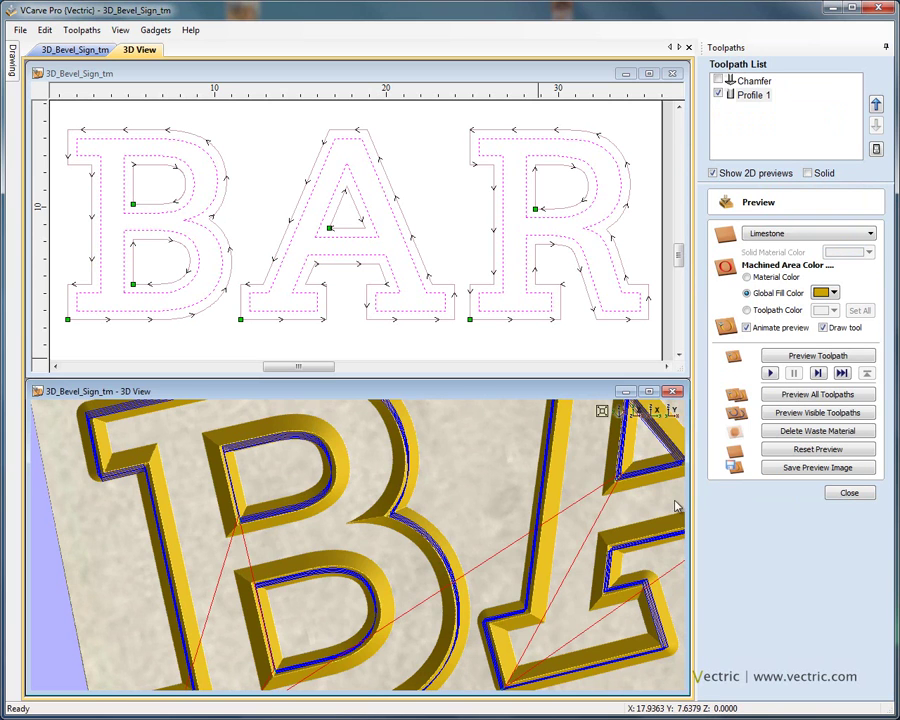
pyautogui.click(818, 356)
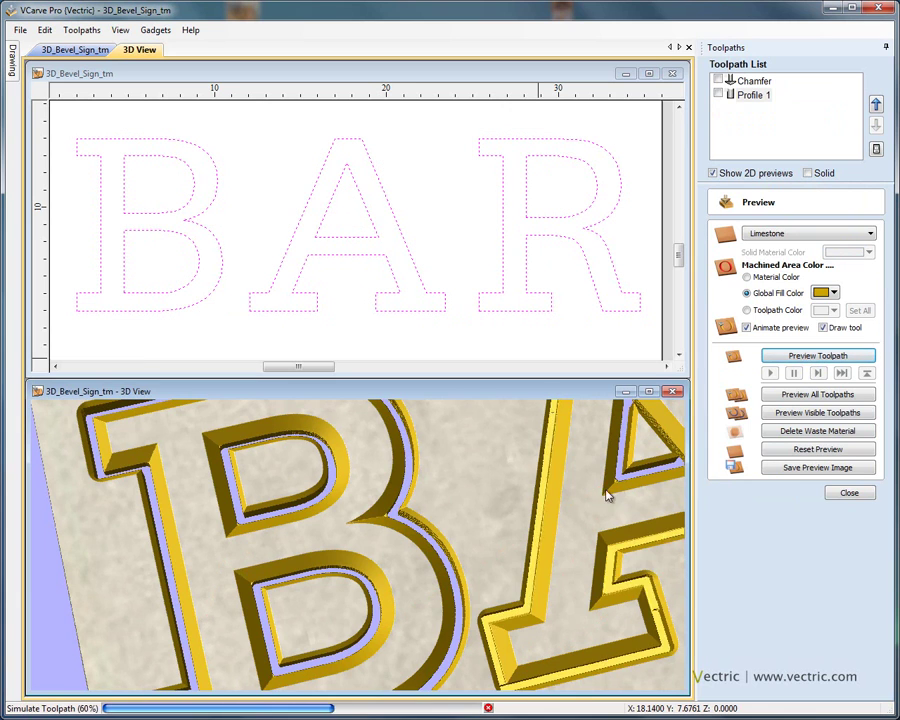
pyautogui.moveTo(358, 635); pyautogui.dragTo(440, 428)
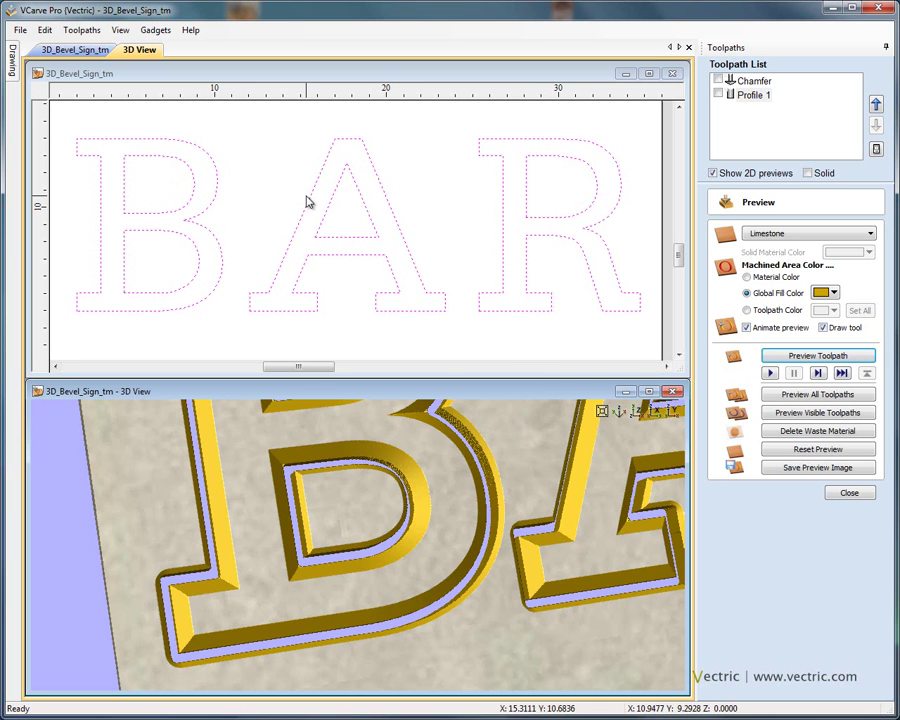
pyautogui.moveTo(408, 440); pyautogui.dragTo(420, 473)
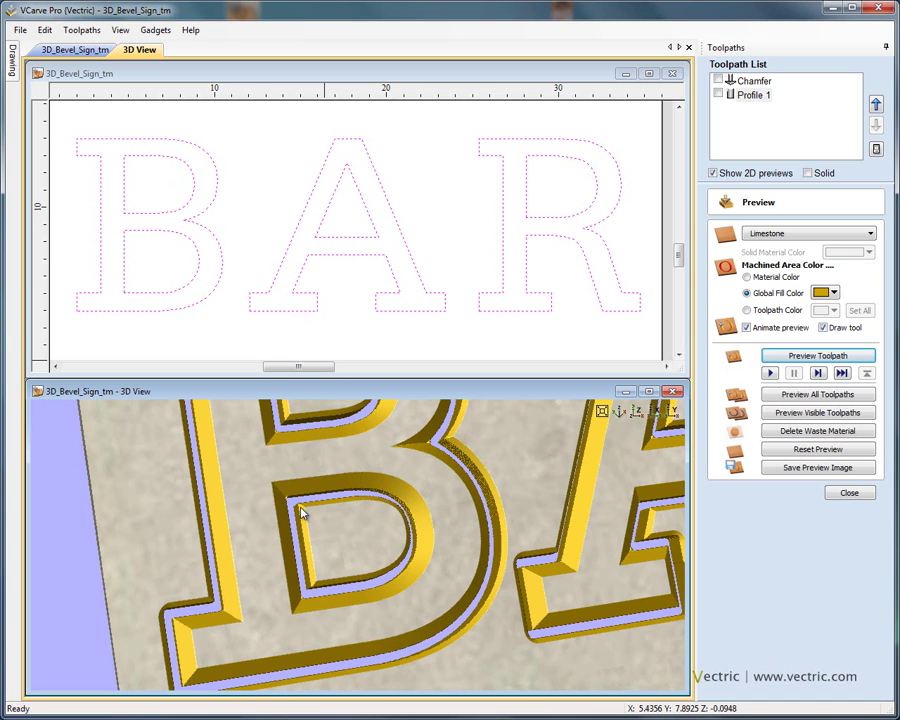
# - Add tabs 0.5 inches long and 0.125 inches thick to the Profile 1 toolpath, and delete all automatically placed tabs
pyautogui.click(762, 96)
pyautogui.doubleClick(763, 96)
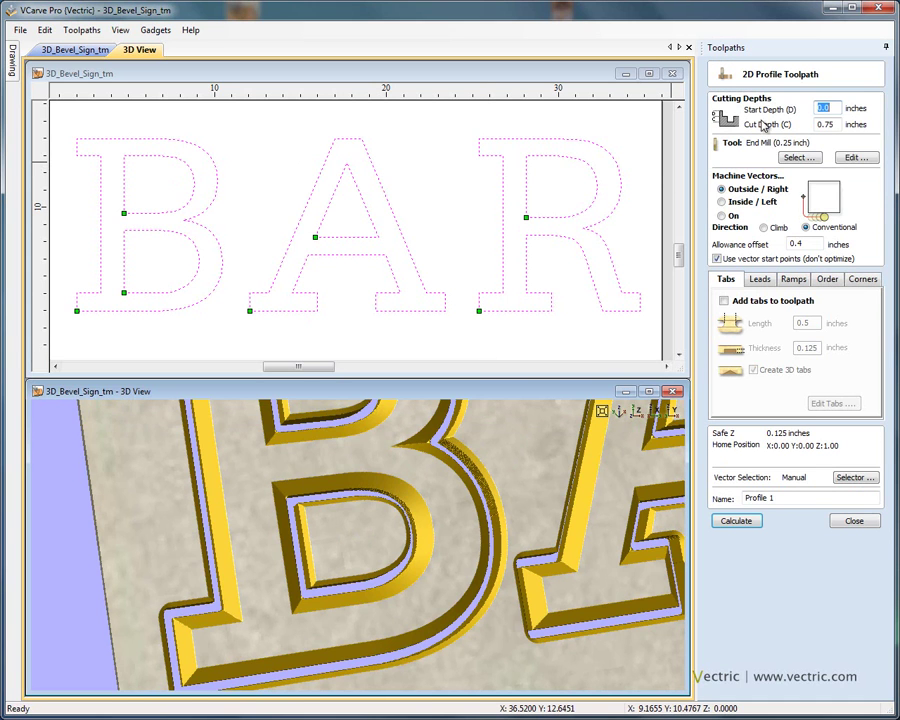
pyautogui.click(724, 301)
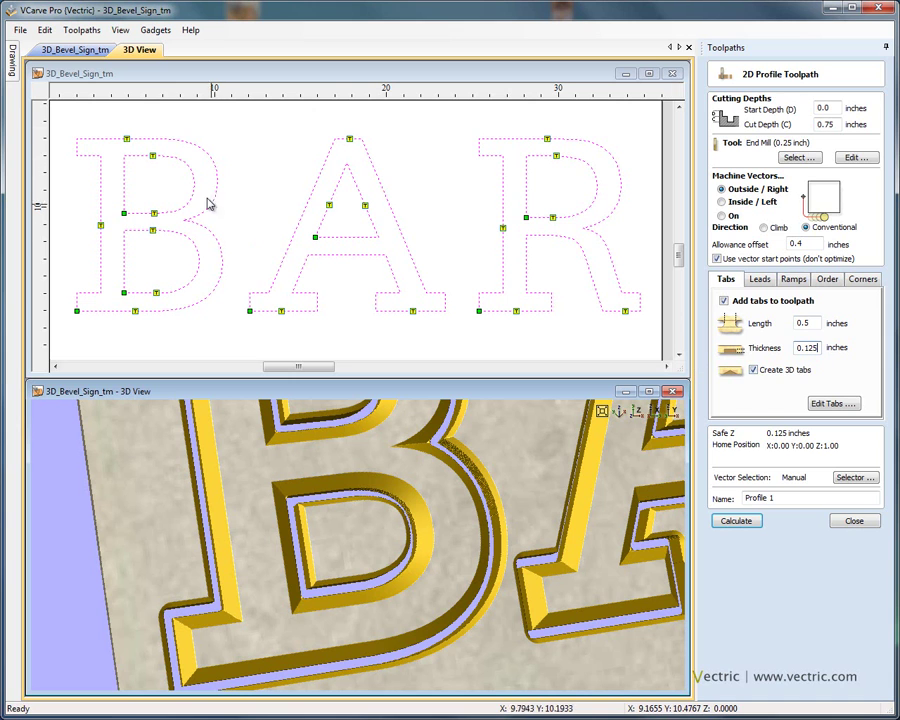
pyautogui.click(832, 403)
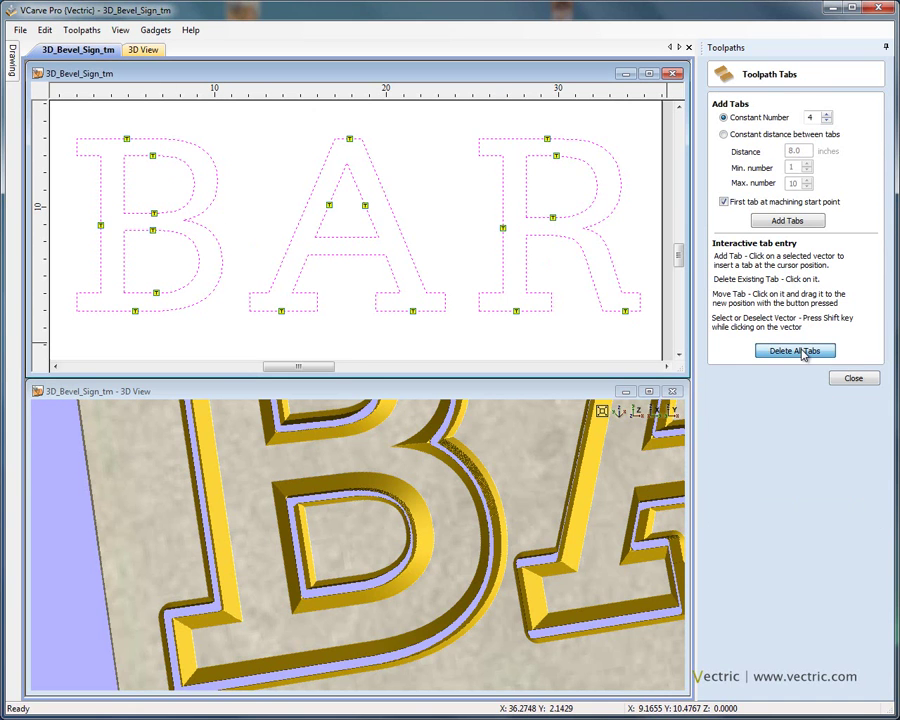
pyautogui.click(803, 351)
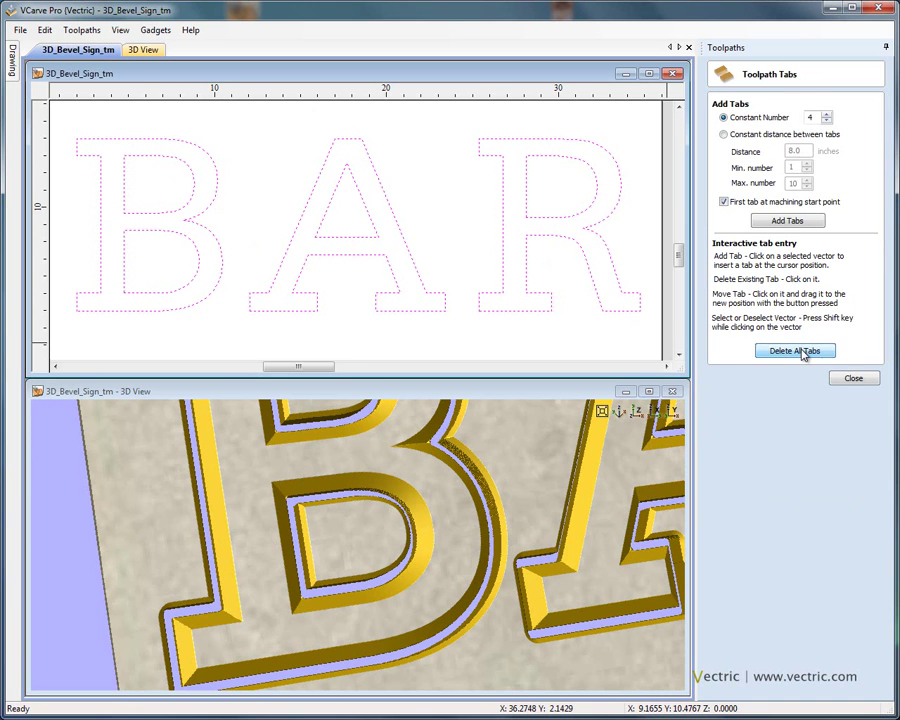
# - Place tabs manually on the B's outer outline at the top edge, the stem, the bottom edge and both bowls
pyautogui.click(121, 138)
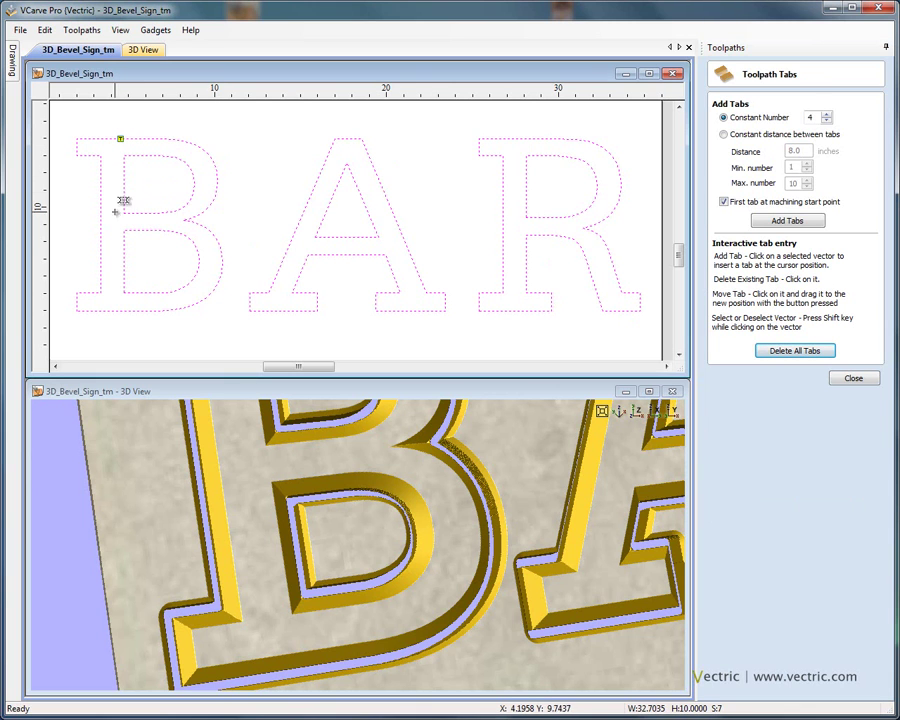
pyautogui.click(100, 226)
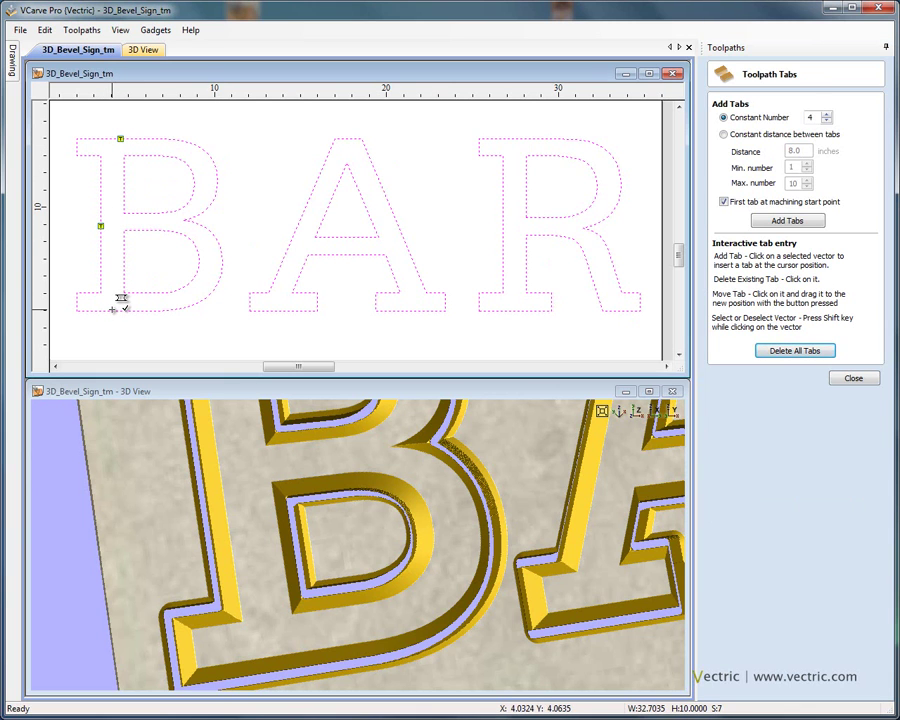
pyautogui.click(110, 311)
pyautogui.click(222, 268)
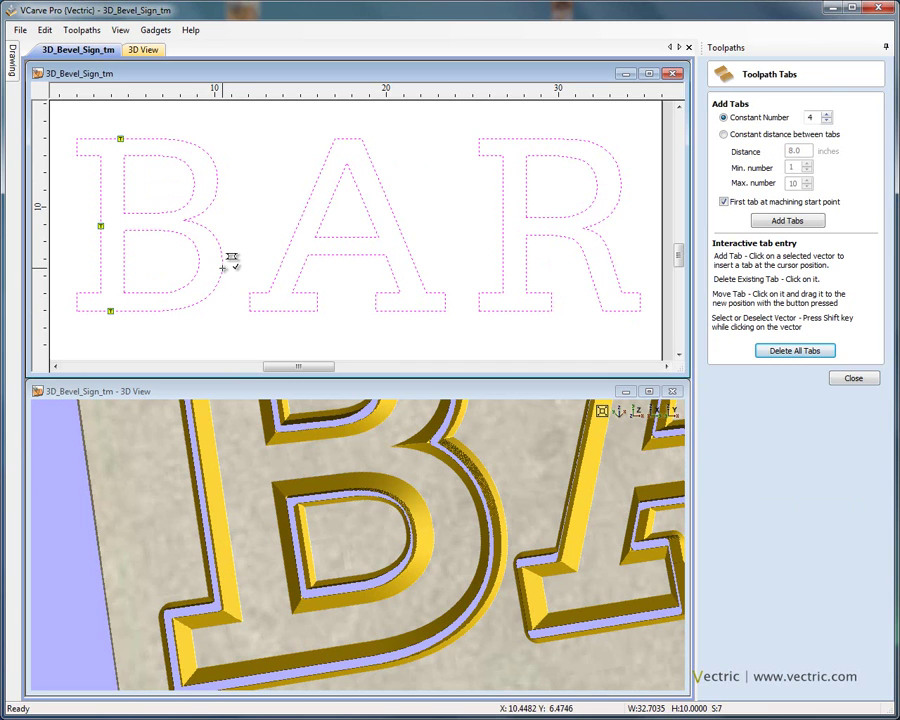
# - Place two tabs on the B's upper counter, three on its lower counter, and one on each serif's outer end
pyautogui.click(194, 185)
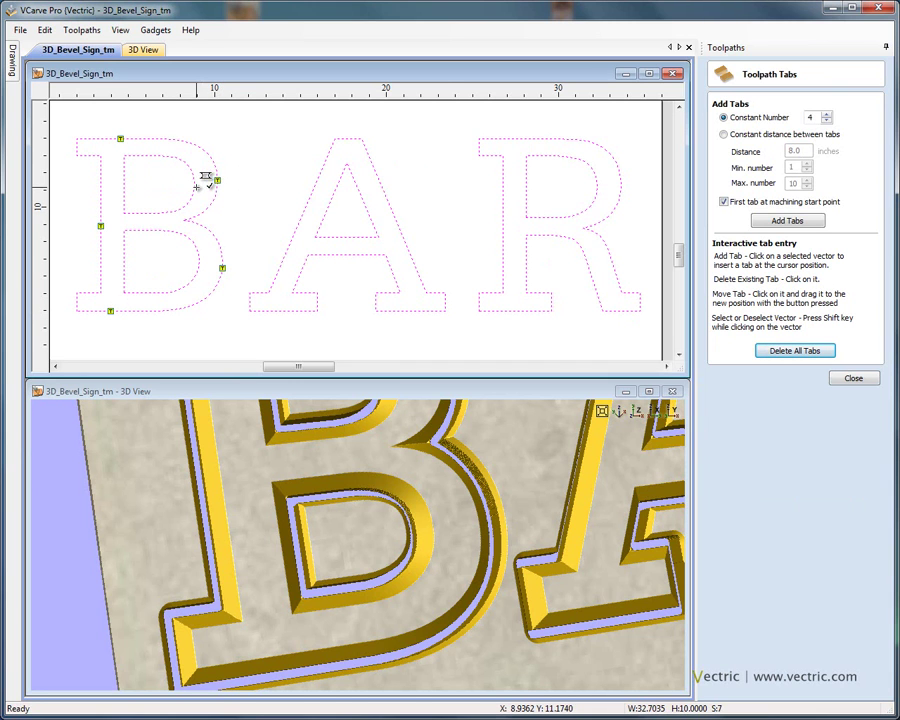
pyautogui.click(125, 184)
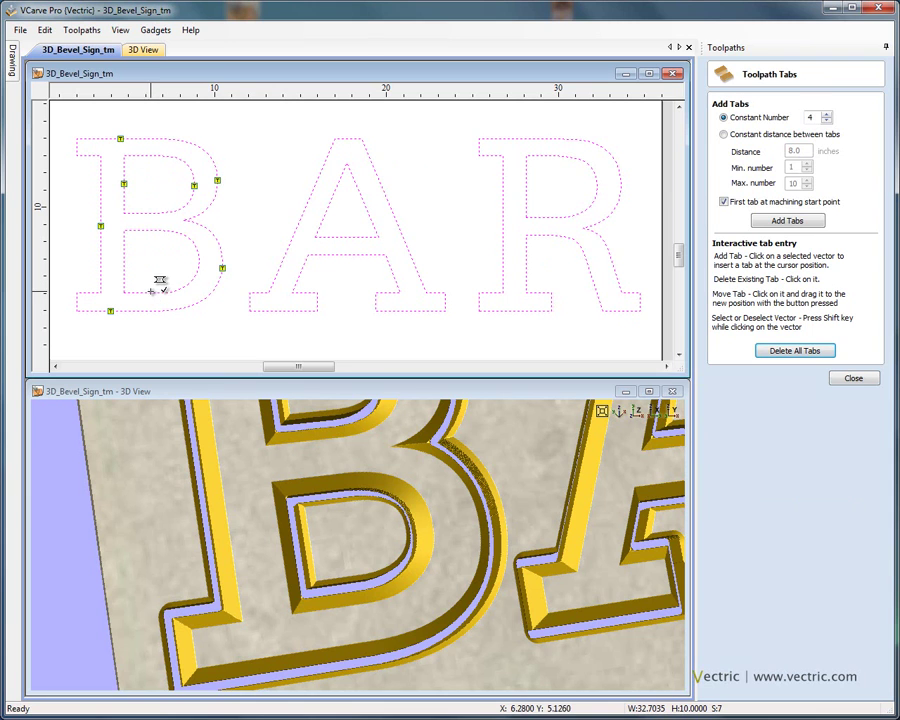
pyautogui.click(146, 293)
pyautogui.click(126, 257)
pyautogui.click(198, 263)
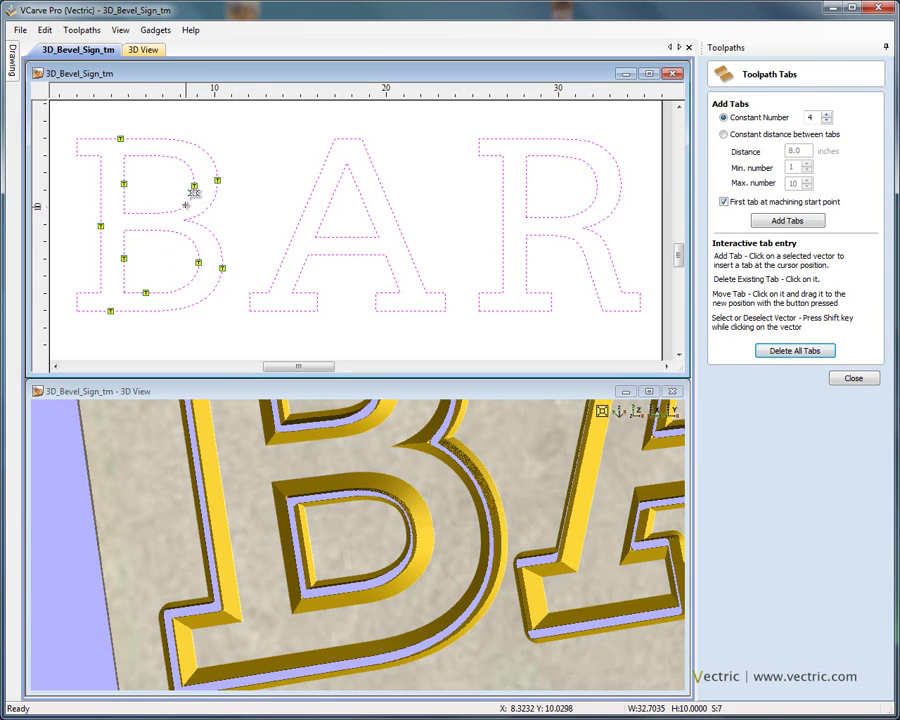
pyautogui.click(78, 147)
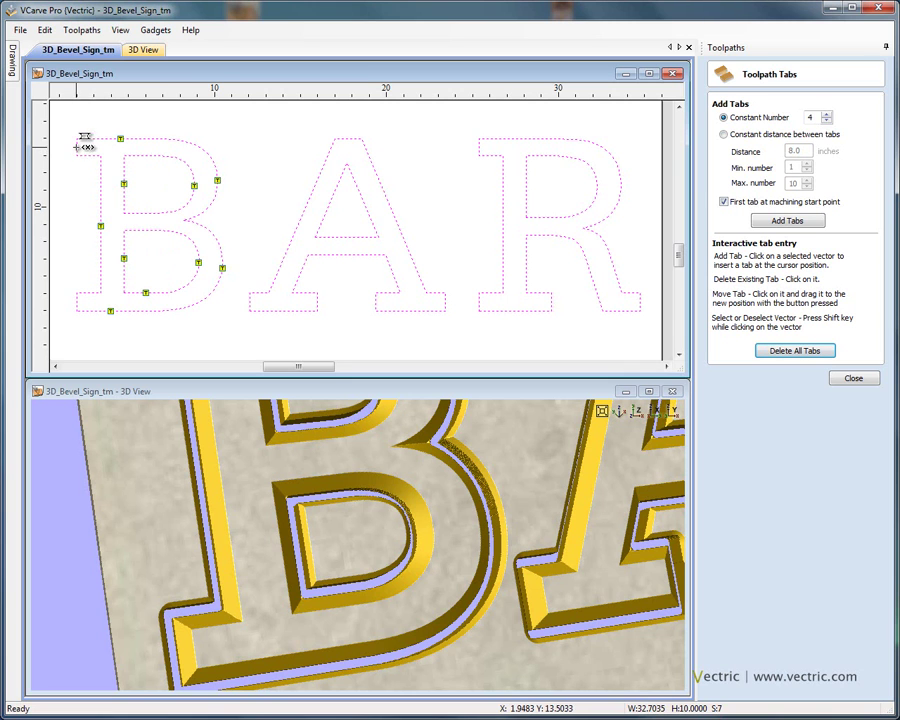
pyautogui.click(78, 300)
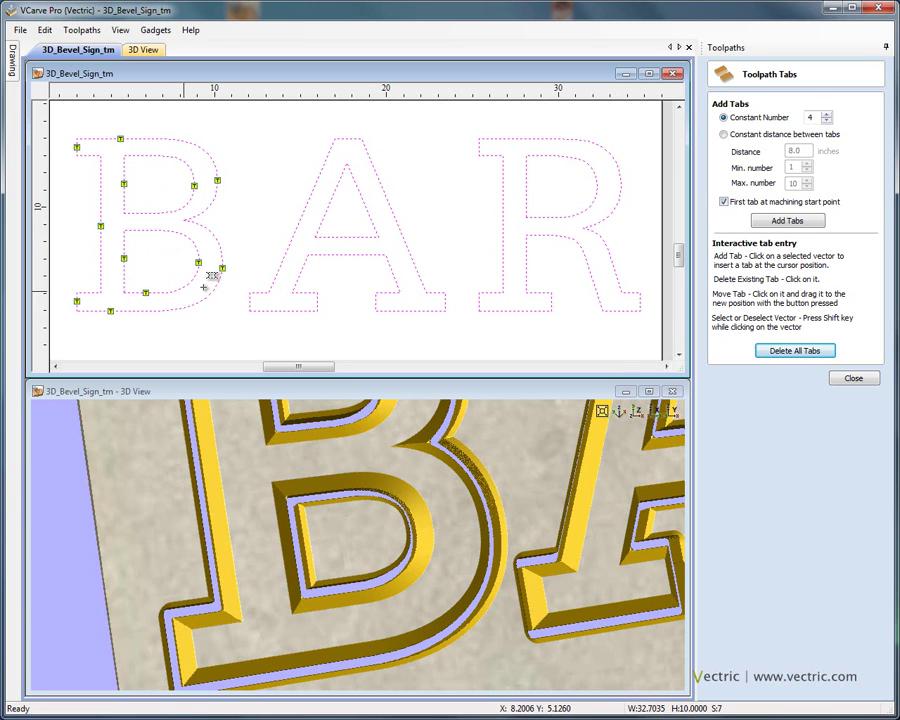
# - Place tabs on the A's outline at the top, both diagonal sides, both feet and the underside of the crossbar
pyautogui.click(302, 214)
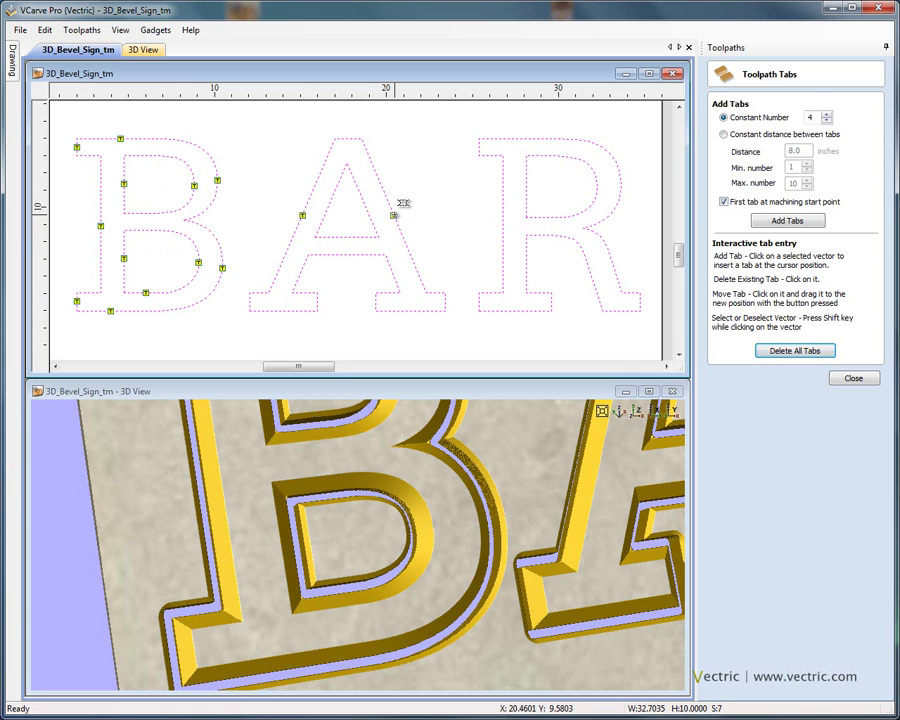
pyautogui.click(284, 310)
pyautogui.click(413, 310)
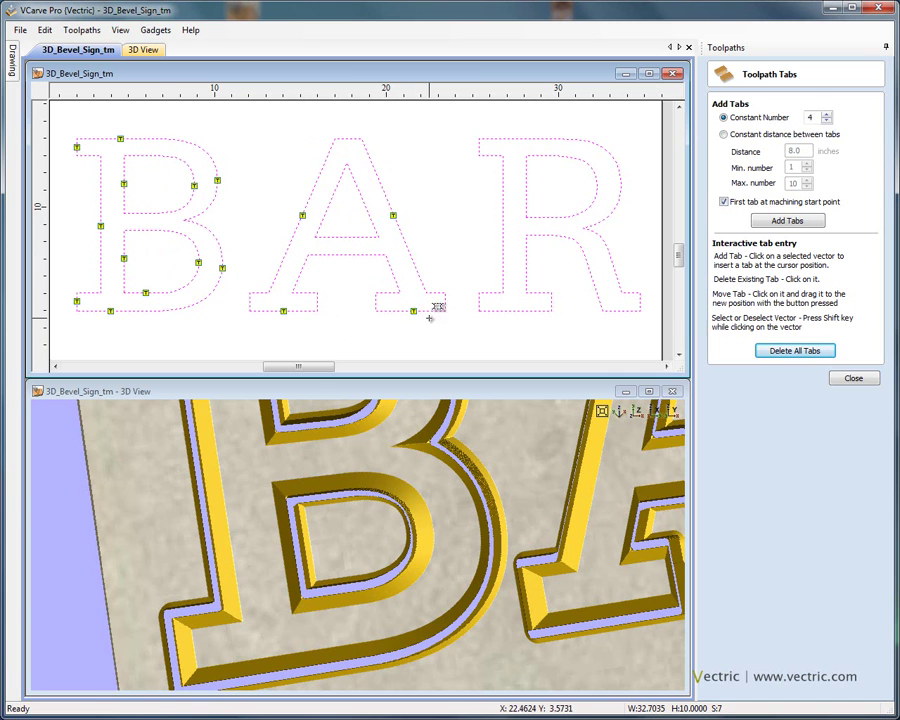
pyautogui.click(347, 254)
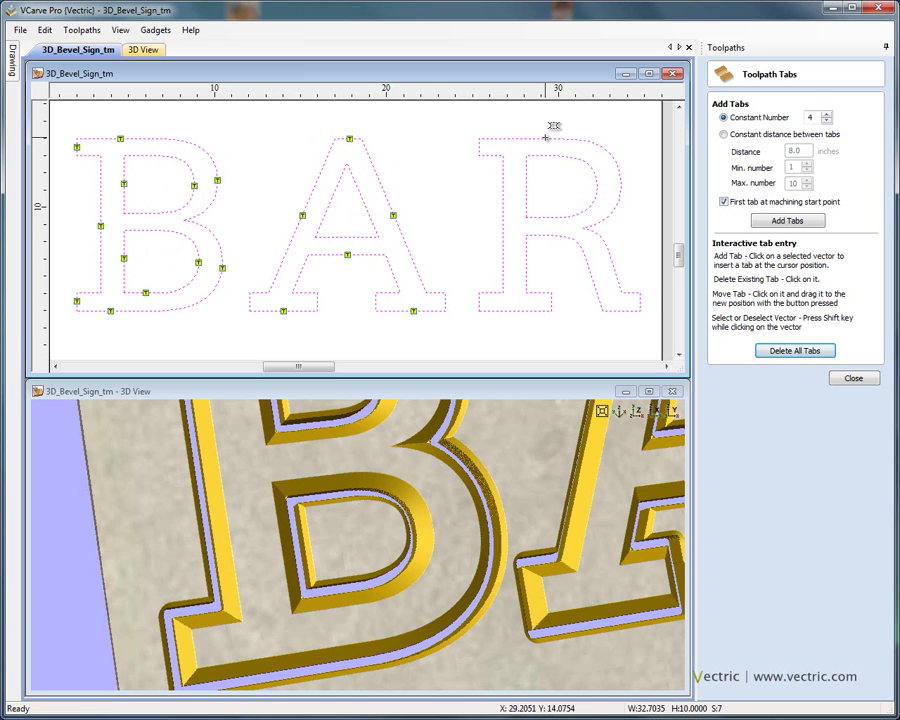
# - Place tabs on the R's outer outline at the top edge, stem, bowl and both feet, and finish editing tabs
pyautogui.click(516, 311)
pyautogui.click(629, 310)
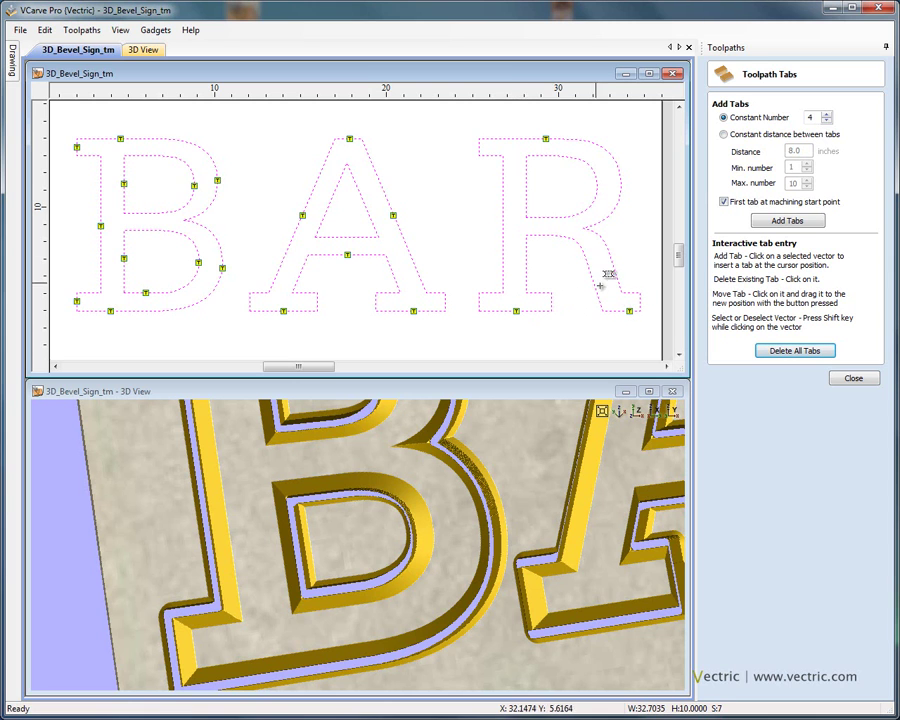
pyautogui.click(503, 224)
pyautogui.click(621, 179)
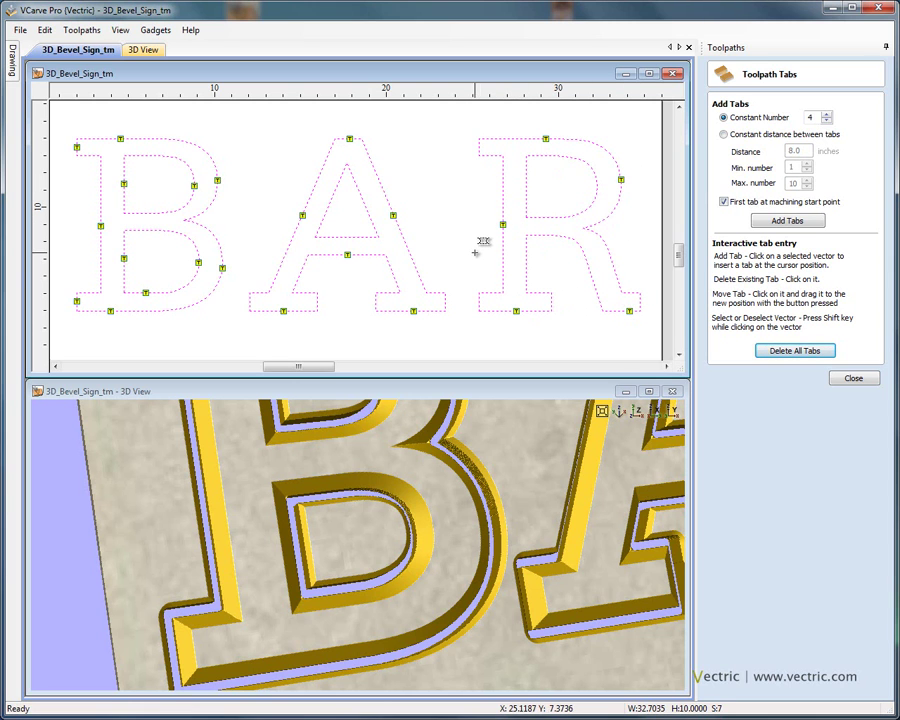
pyautogui.click(855, 379)
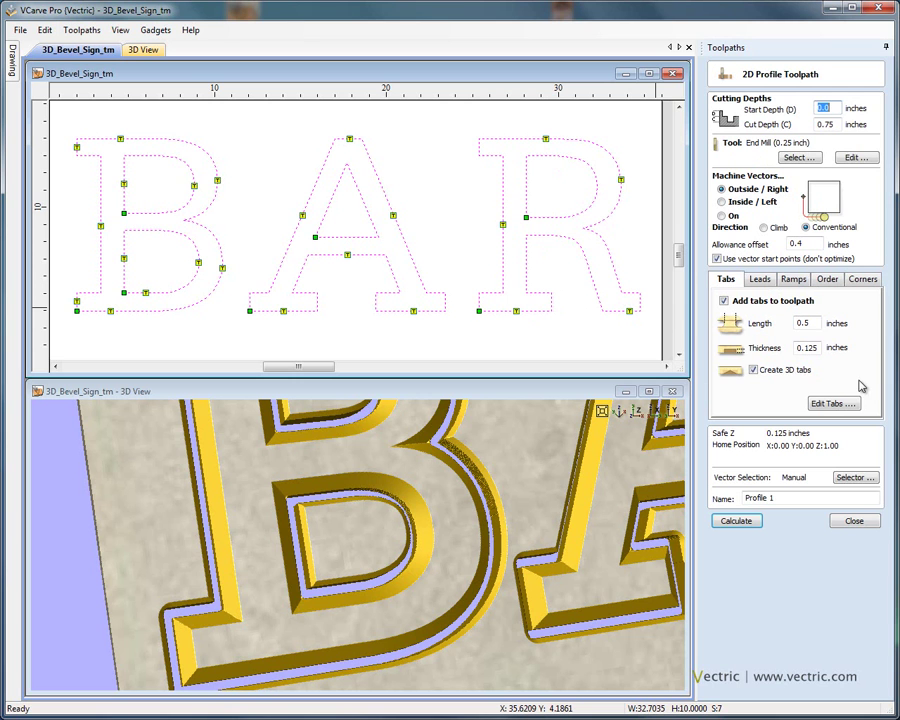
# - Recalculate the Profile 1 toolpath and reset the preview to inspect the tab ramps along the B's bottom edge
pyautogui.click(745, 521)
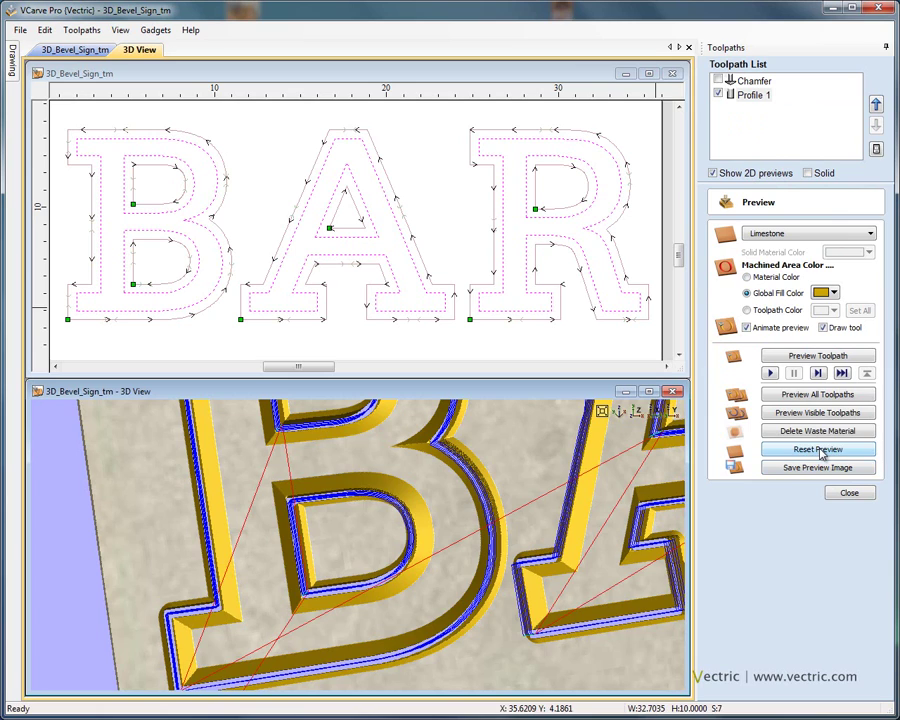
pyautogui.click(820, 450)
pyautogui.moveTo(564, 472); pyautogui.dragTo(442, 418)
pyautogui.moveTo(410, 569); pyautogui.dragTo(313, 491)
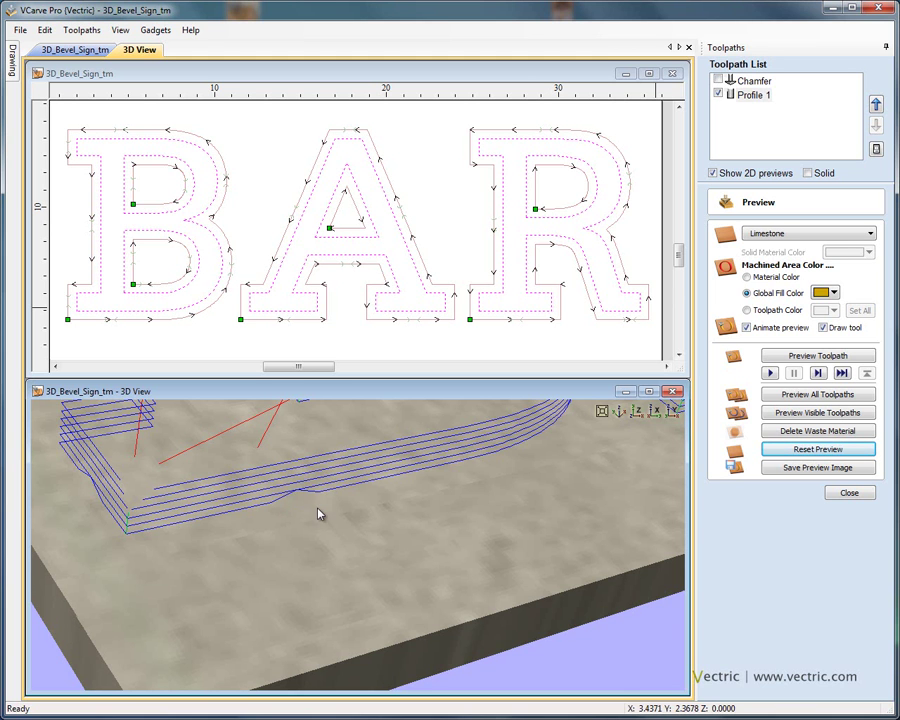
pyautogui.moveTo(340, 460); pyautogui.dragTo(462, 473)
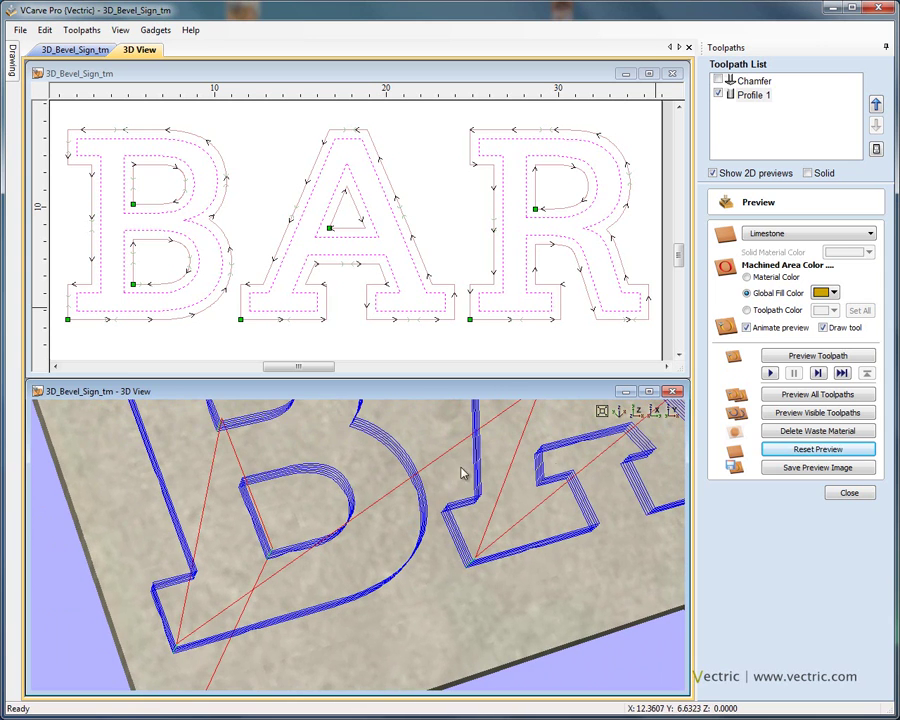
# - Maximize the 3D view and simulate Profile 1 to check the tabs left around the B and A
pyautogui.doubleClick(573, 395)
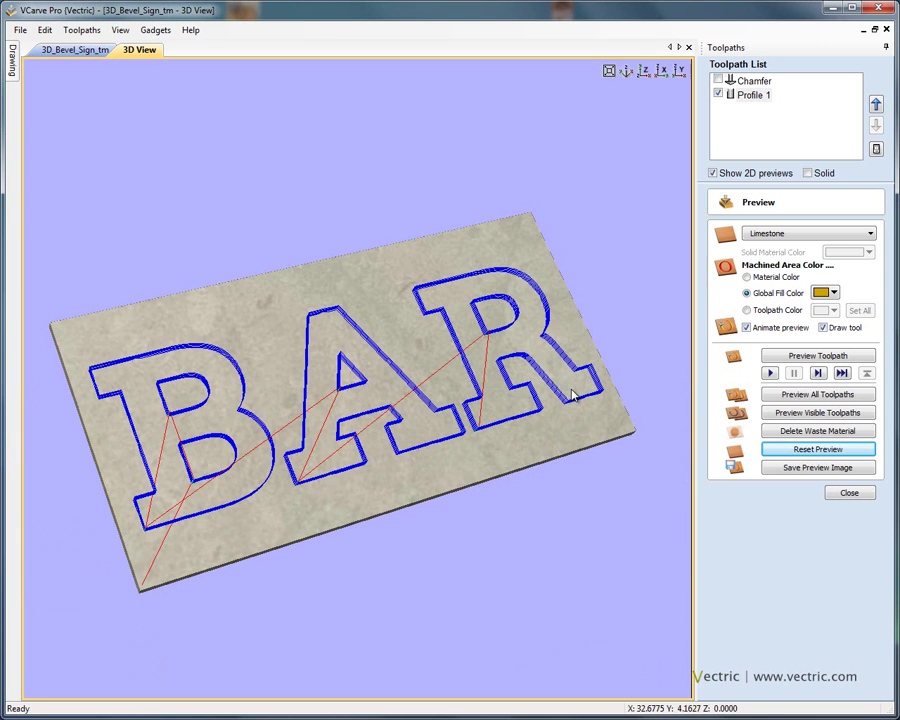
pyautogui.moveTo(418, 488); pyautogui.dragTo(424, 476)
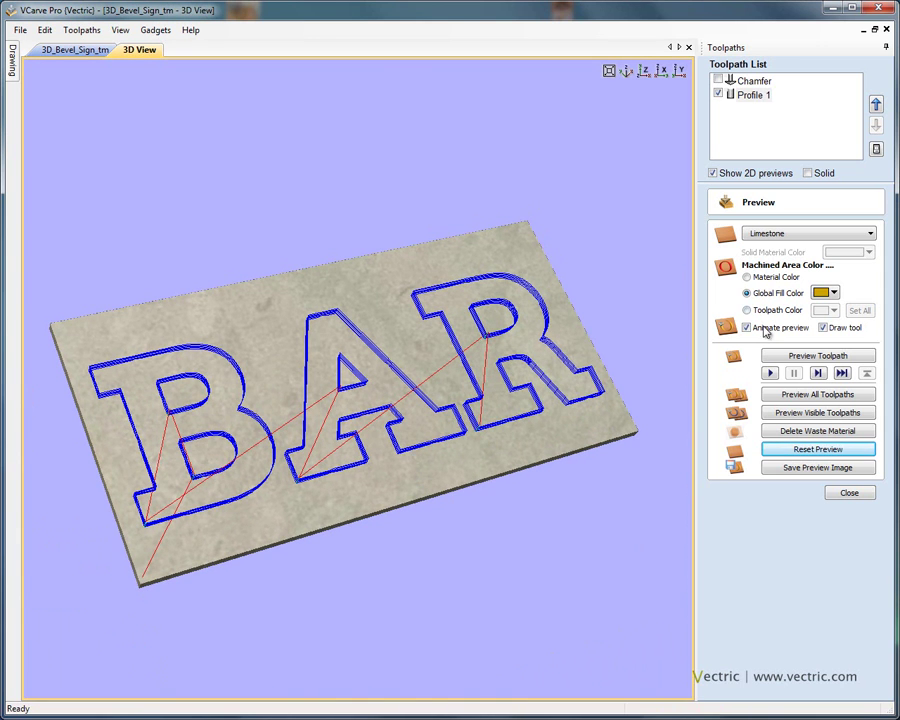
pyautogui.click(797, 358)
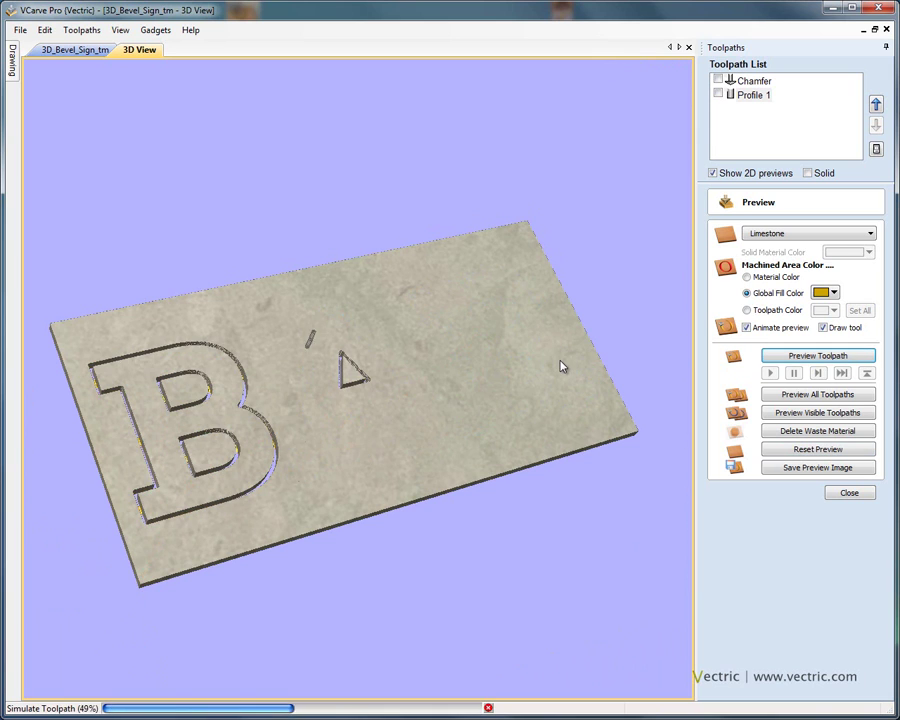
pyautogui.moveTo(486, 428); pyautogui.dragTo(472, 374)
pyautogui.scroll(3, 470, 360)
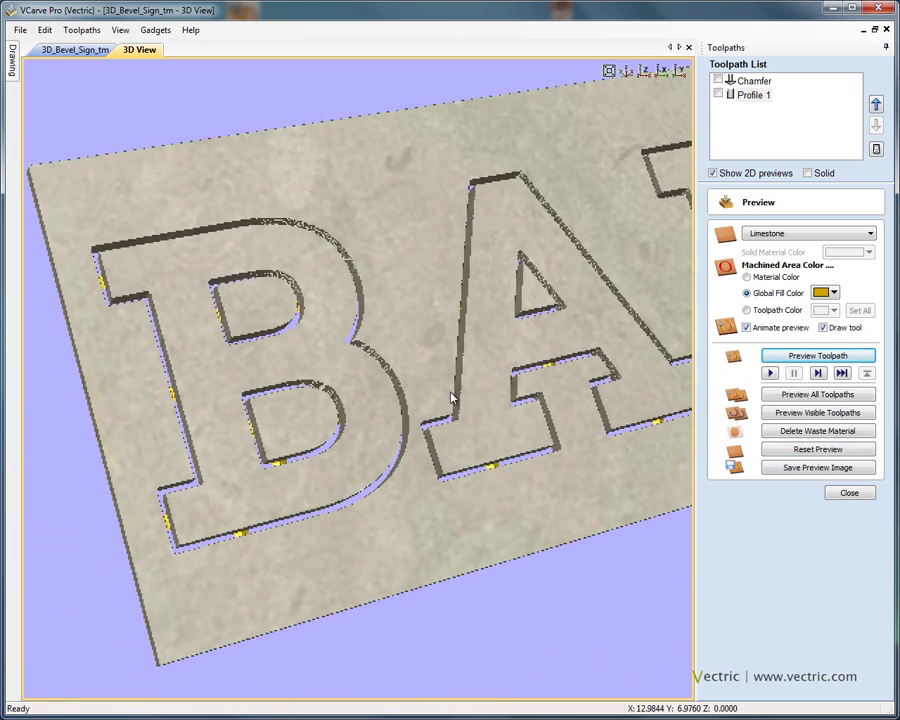
pyautogui.moveTo(441, 420); pyautogui.dragTo(394, 356)
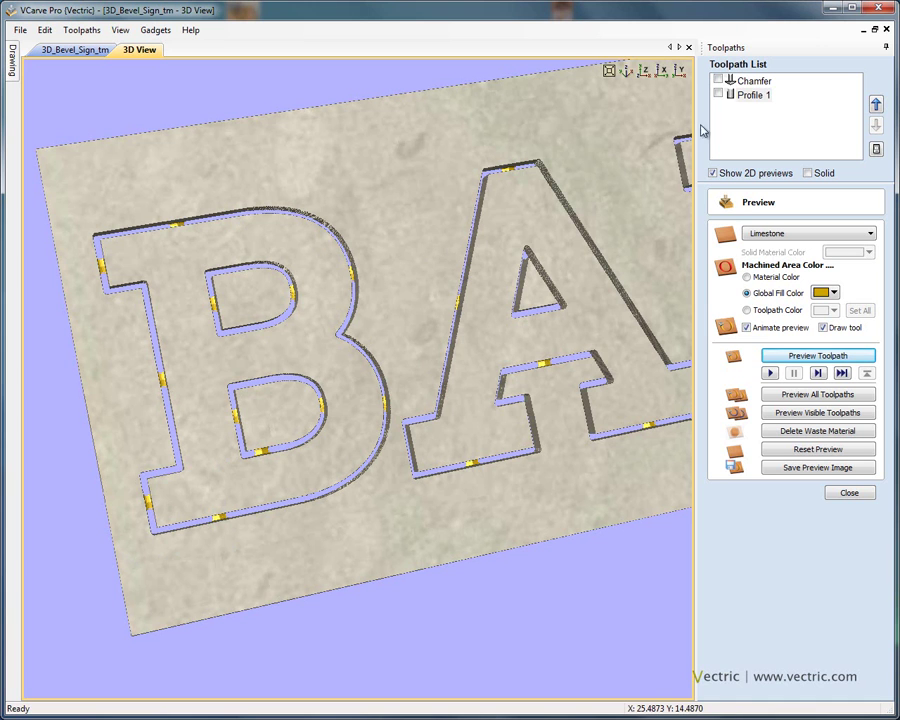
# - Simulate the Chamfer toolpath over the profile cut and inspect the bevelled edges of the letters
pyautogui.click(752, 83)
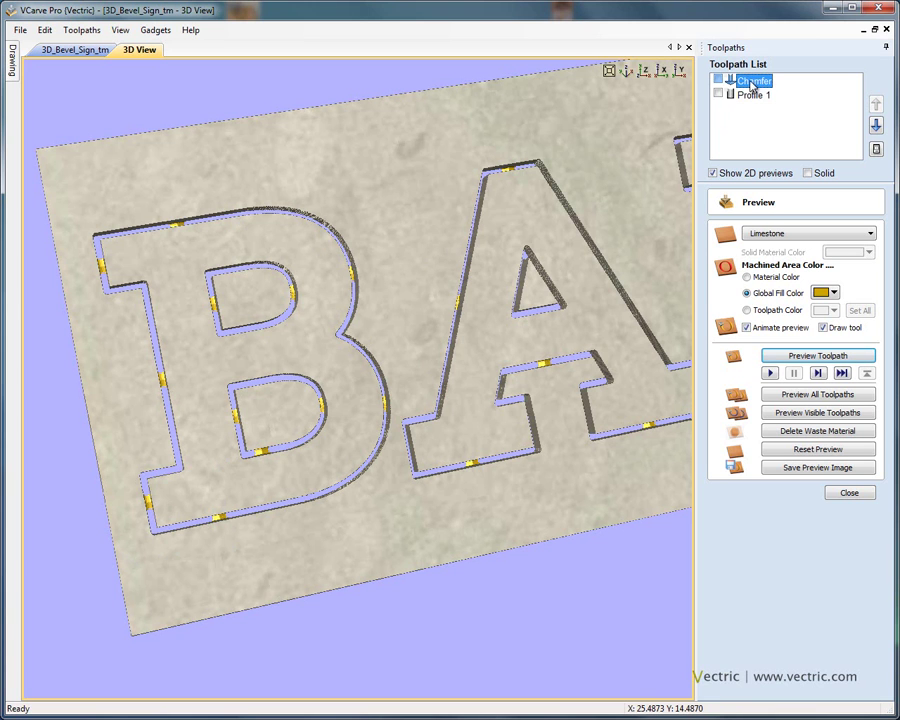
pyautogui.click(800, 355)
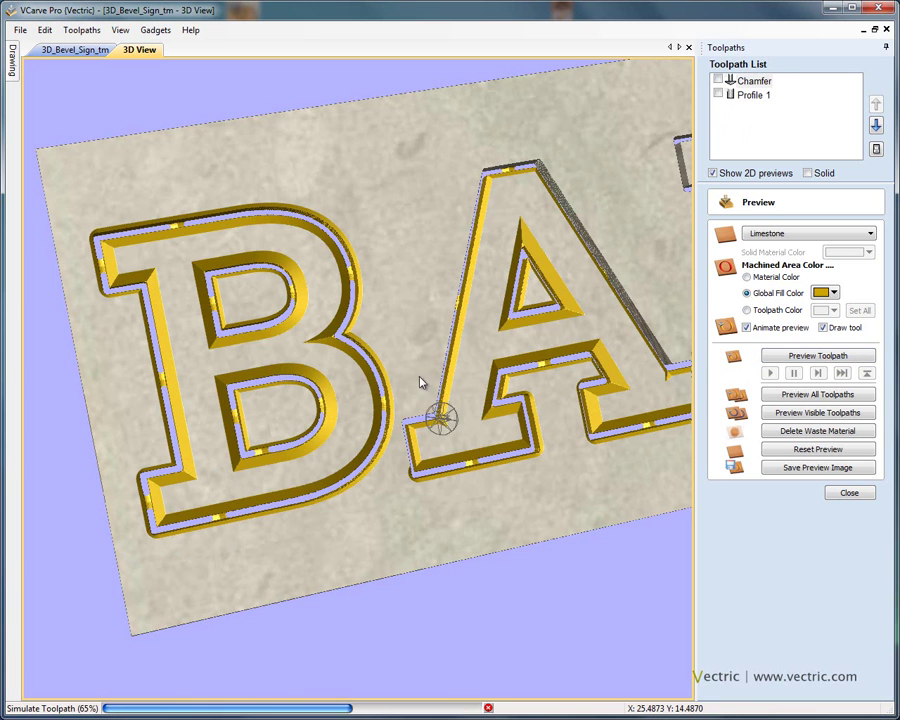
pyautogui.moveTo(388, 297); pyautogui.dragTo(472, 432)
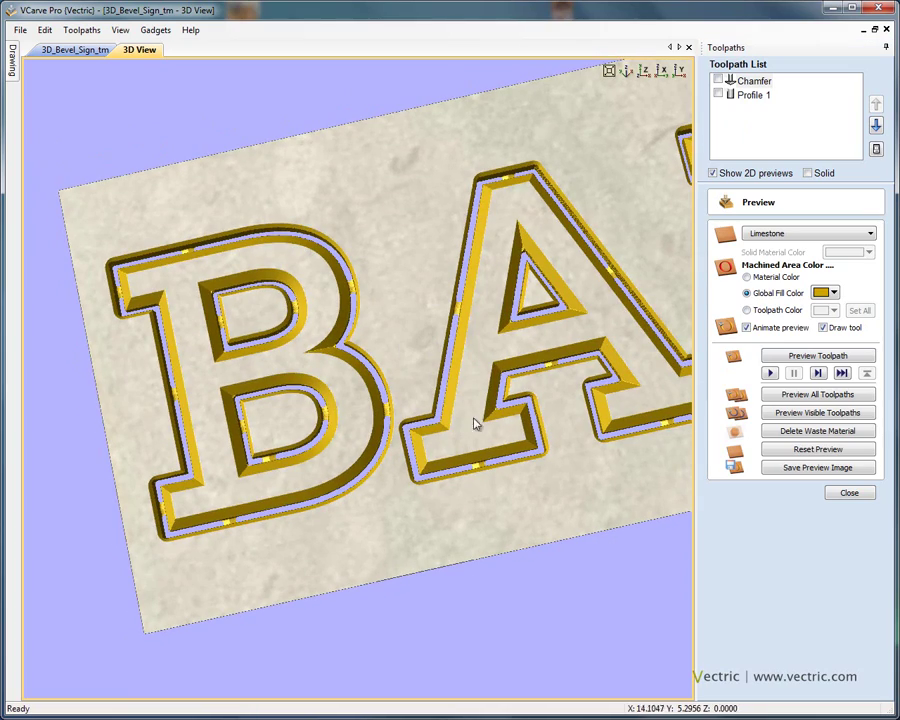
pyautogui.moveTo(577, 432); pyautogui.dragTo(455, 370)
# - Review the Chamfer toolpath's corner settings, including the sharp internal corners and cut-out tool allowance, and leave them as they are
pyautogui.doubleClick(754, 83)
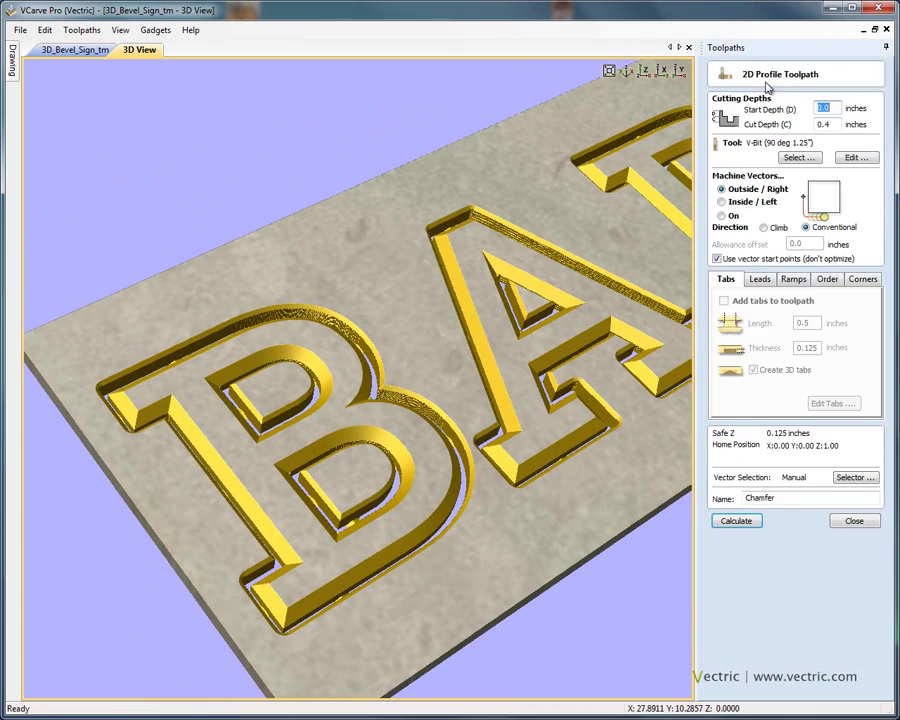
pyautogui.click(864, 280)
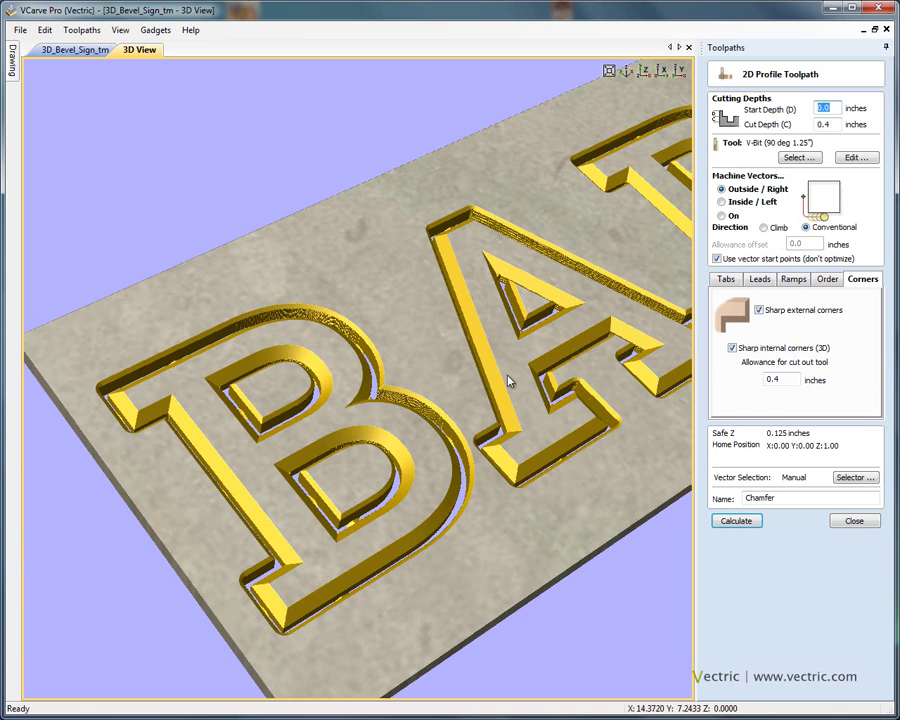
pyautogui.click(857, 519)
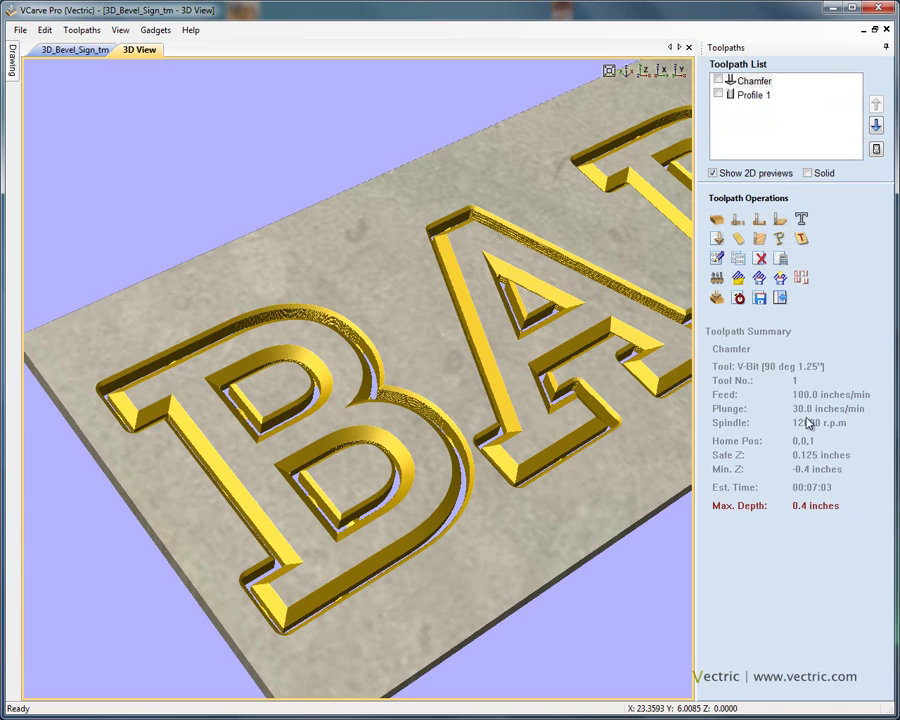
# - Check the estimated machining times for the Chamfer and Profile 1 toolpaths
pyautogui.click(739, 298)
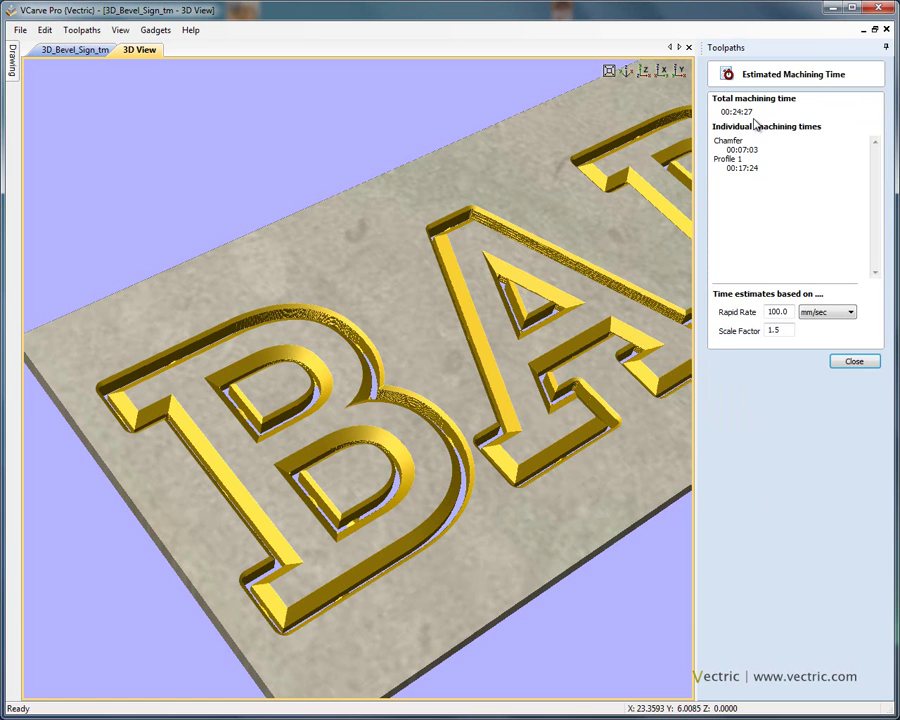
pyautogui.click(845, 362)
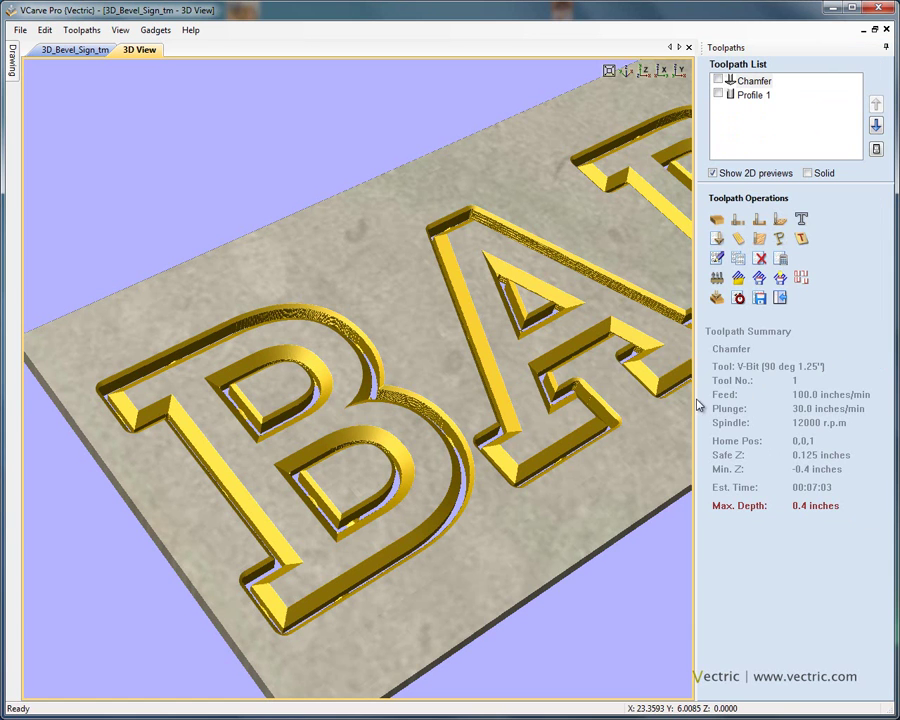
pyautogui.moveTo(620, 490); pyautogui.dragTo(566, 540)
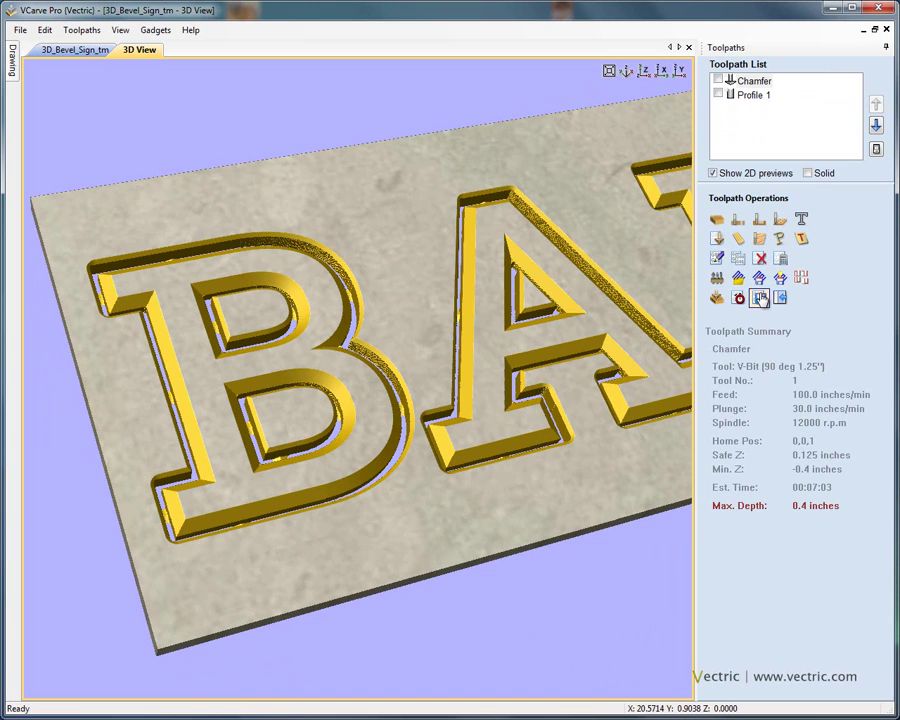
# - Open toolpath saving for the Chamfer toolpath and switch the toolpath for output to Profile 1
pyautogui.click(752, 81)
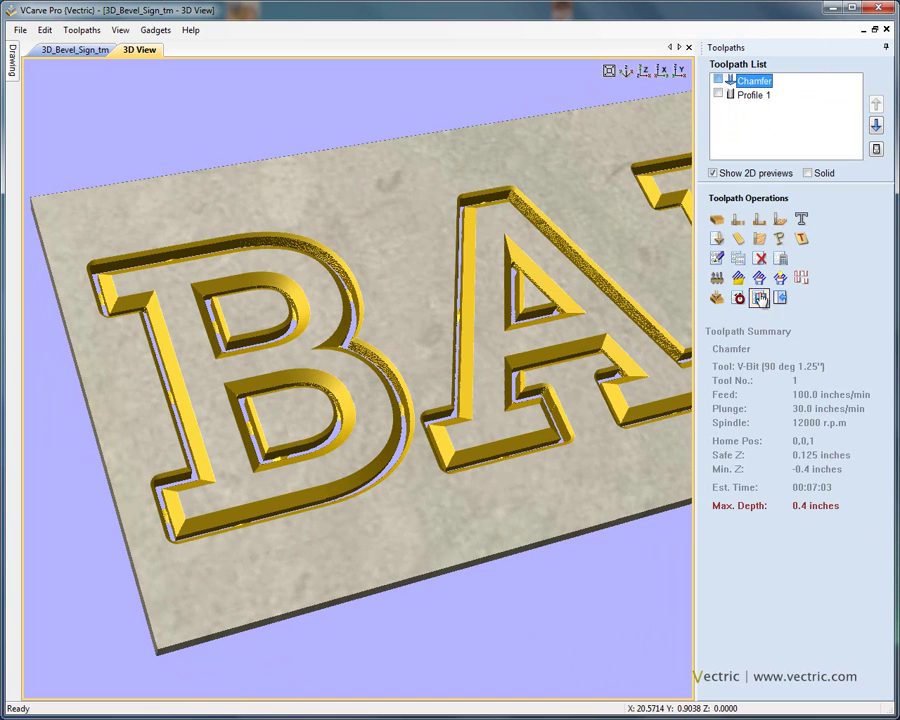
pyautogui.click(760, 298)
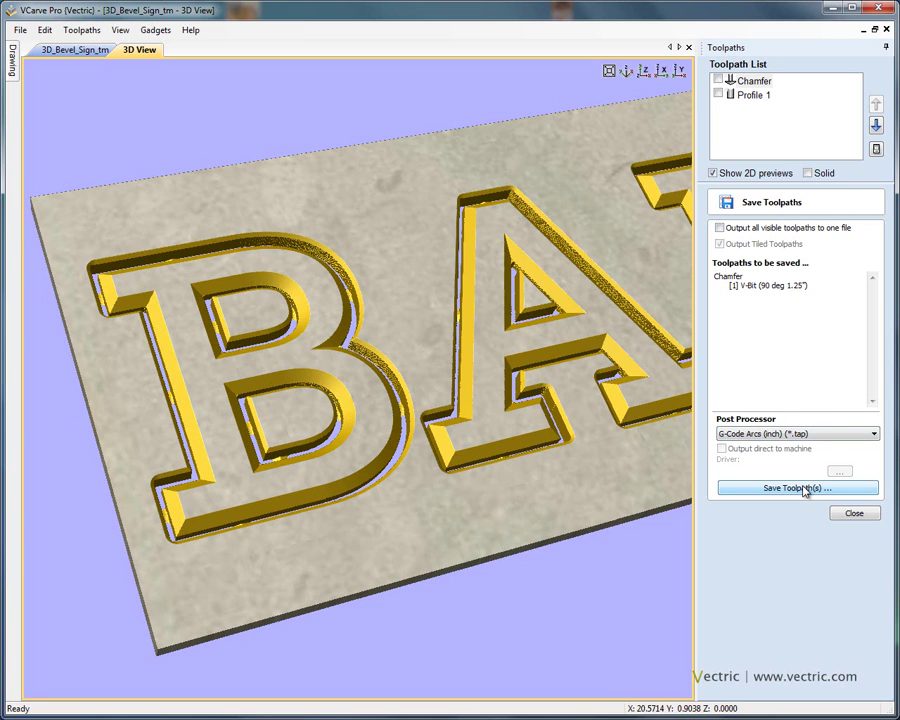
pyautogui.click(753, 95)
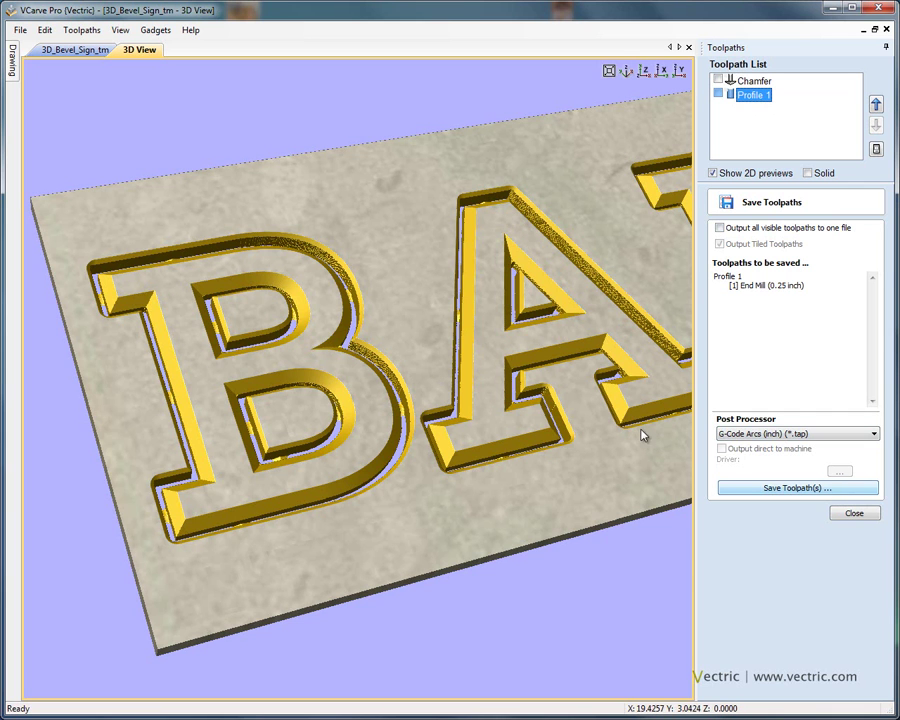
pyautogui.moveTo(602, 426); pyautogui.dragTo(456, 352)
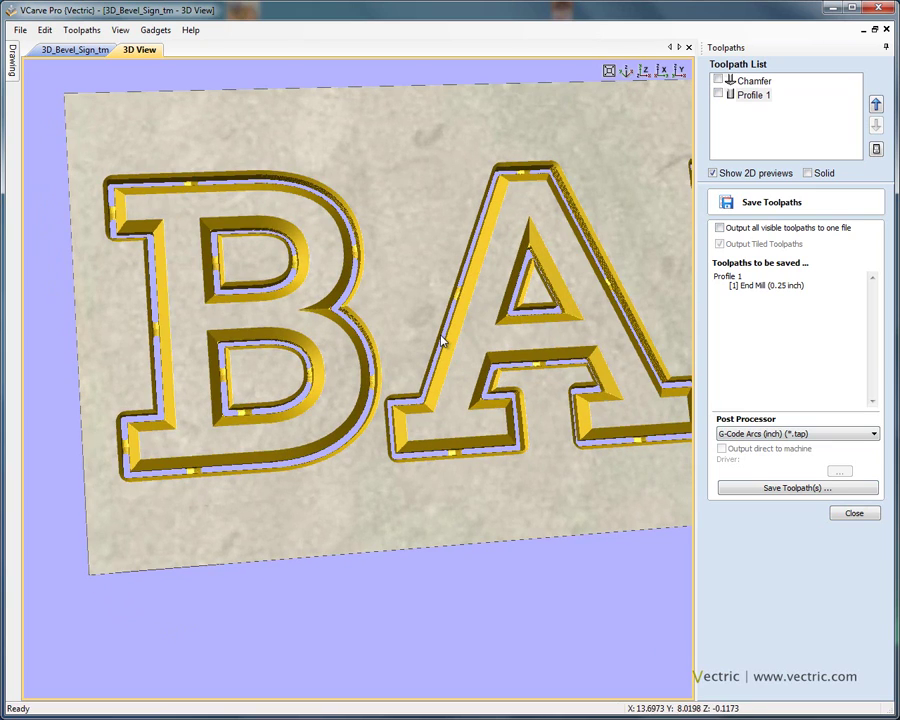